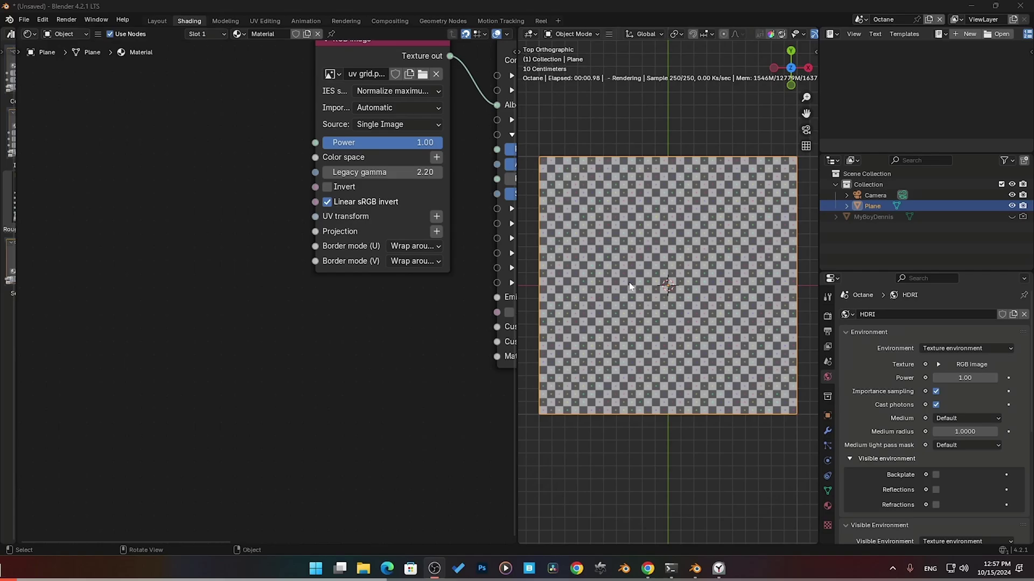
Bring the UV grid RGB image node fully into view and shift it slightly left
middle_drag(217, 253, 221, 269)
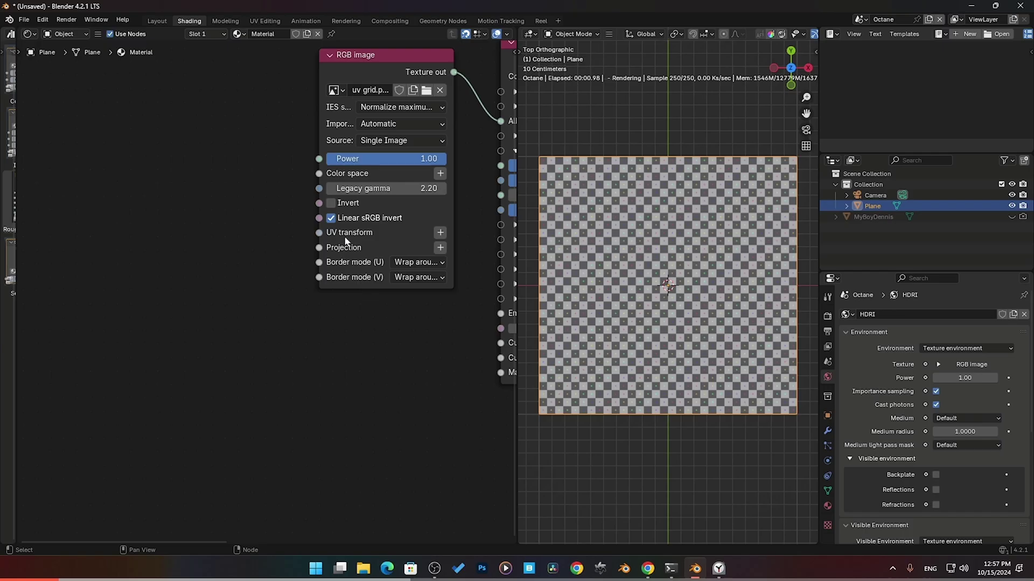
drag(367, 65, 354, 72)
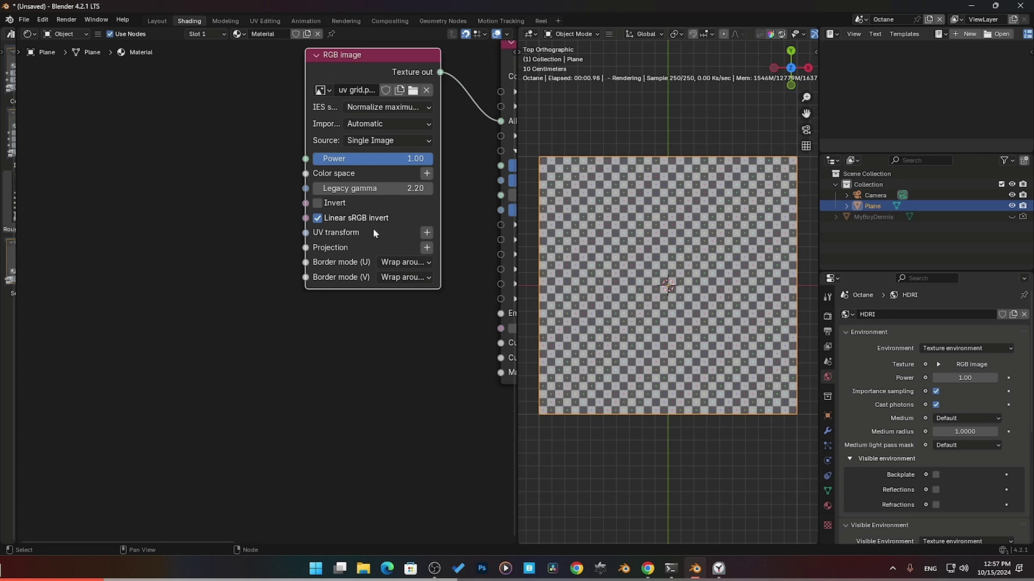
Add a 3D transformation node to the RGB image's UV transform, then start adding a 2D transformation
click(430, 232)
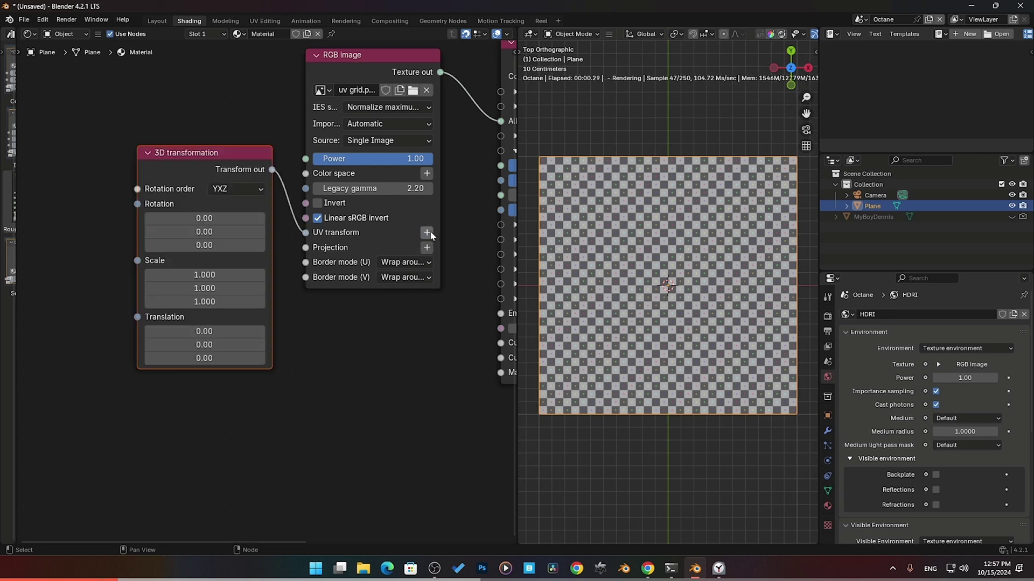
click(196, 66)
middle_drag(196, 66, 213, 125)
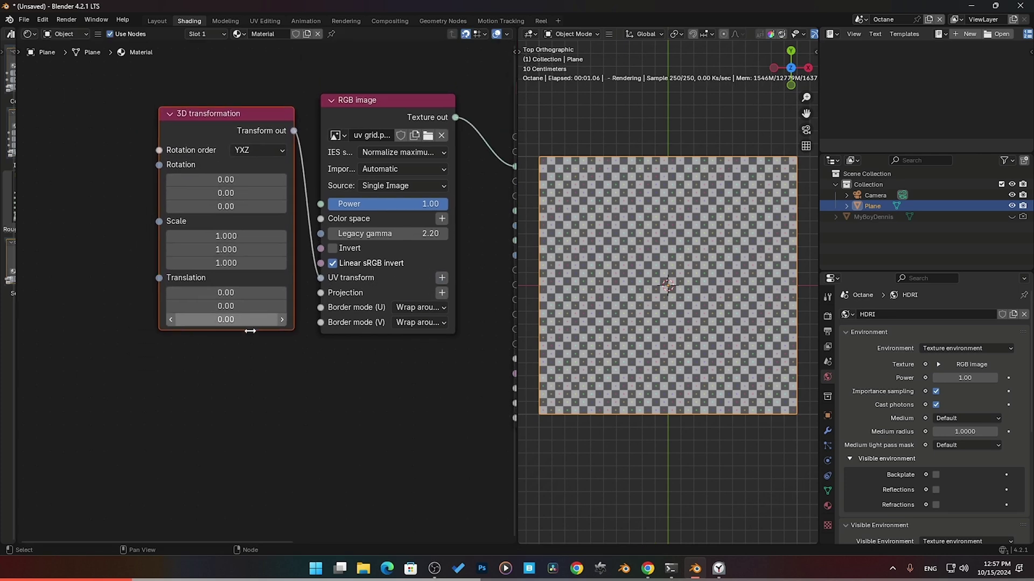
middle_drag(258, 293, 247, 246)
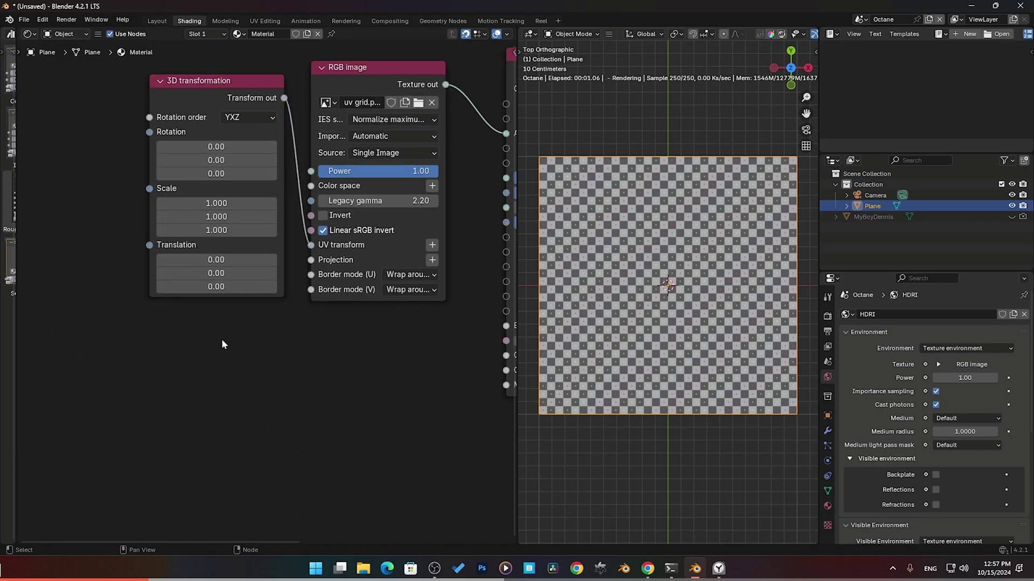
key(shift+a)
mouse_move(221, 341)
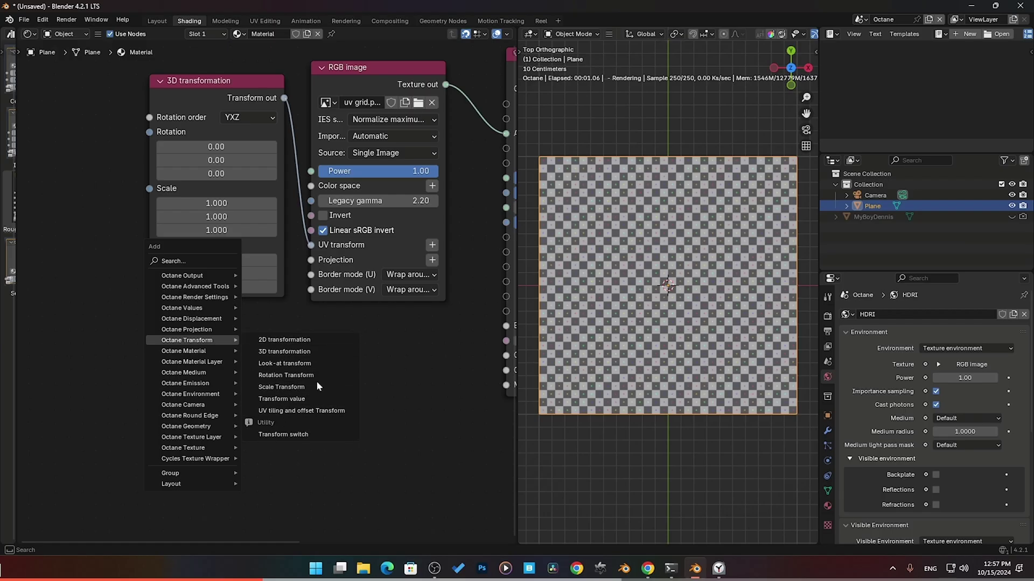
Link a new 2D transformation to the UV transform, enlarge the checker scale, then reset it to 1.000
click(285, 340)
click(150, 308)
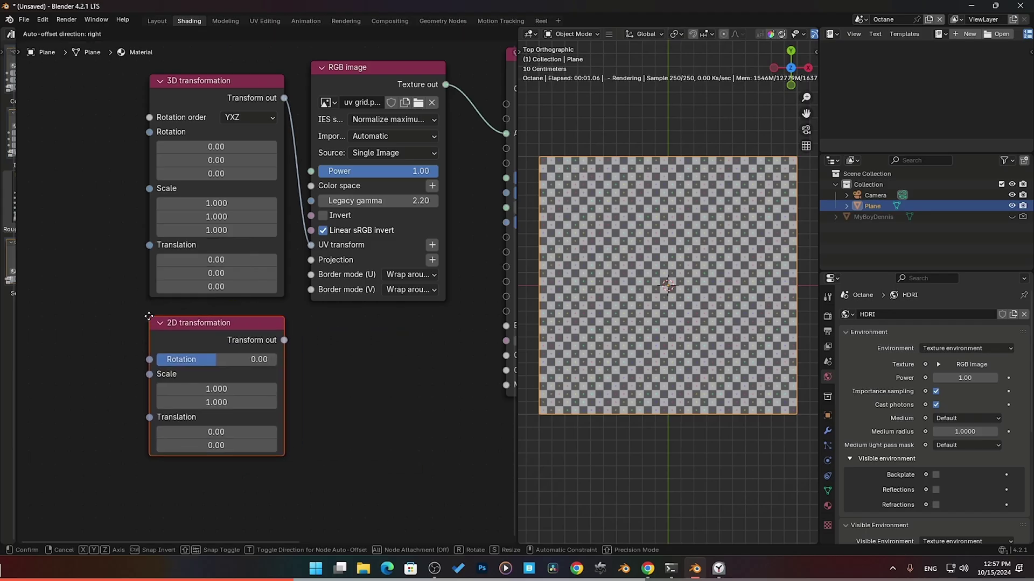
drag(284, 340, 311, 245)
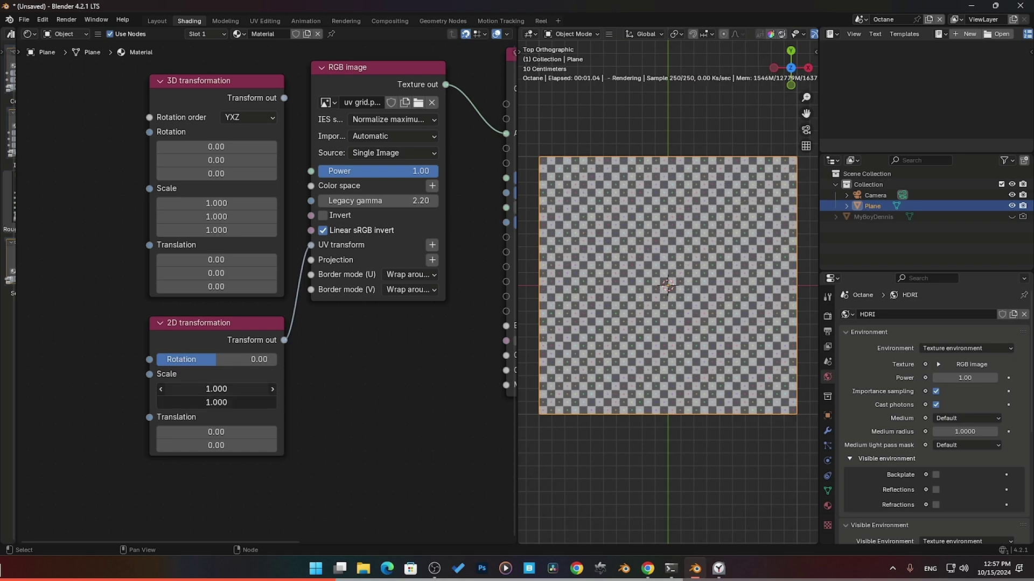
drag(217, 389, 191, 402)
key(BackSpace)
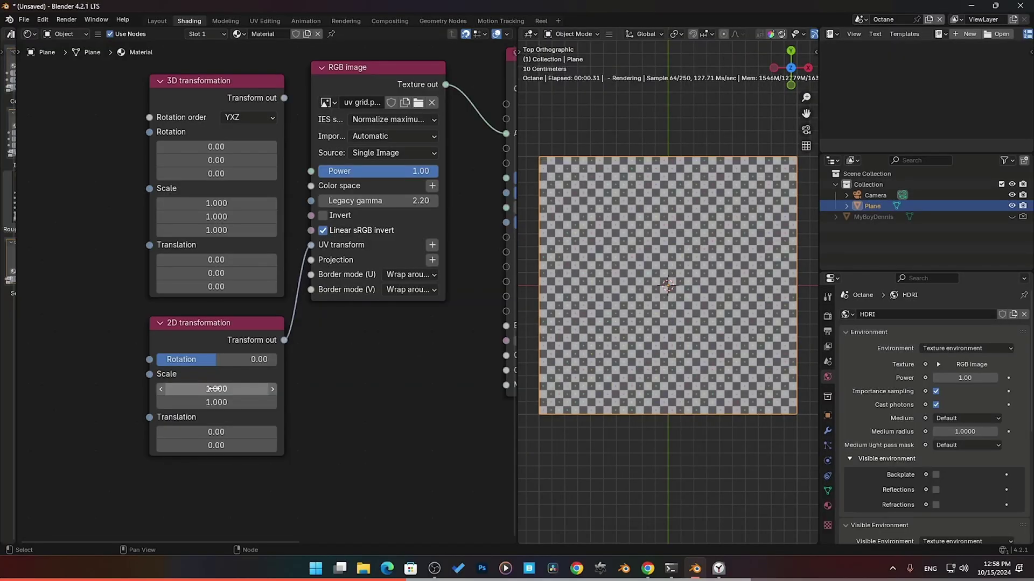
Offset the checker translation to 0.33, zero both translation values, then rotate the texture to 12.00
drag(215, 432, 244, 466)
drag(207, 431, 206, 445)
text(0)
key(Return)
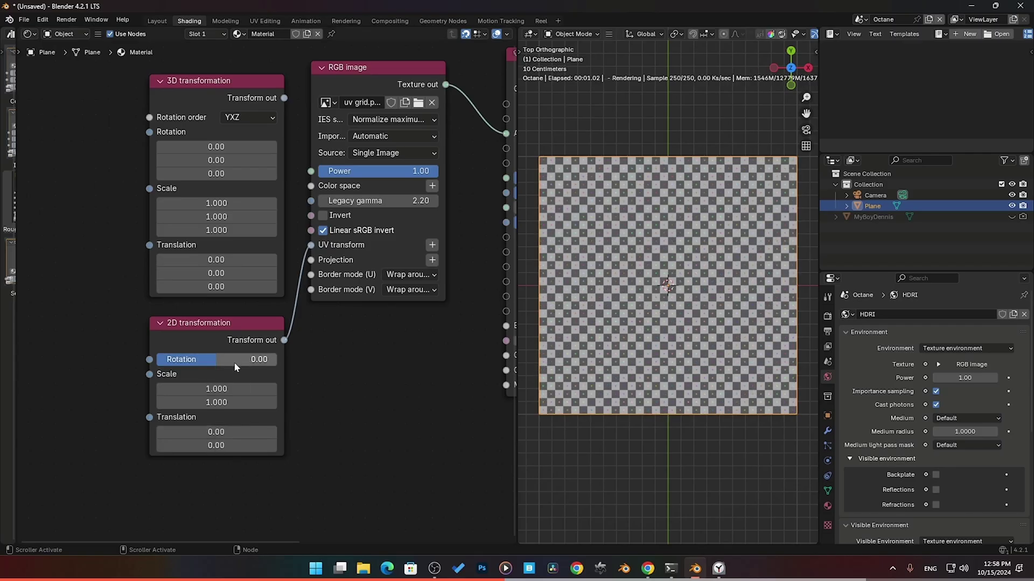
drag(227, 368, 345, 359)
Delete the 2D transformation and connect the 3D transformation to the image's UV transform instead
click(196, 330)
key(x)
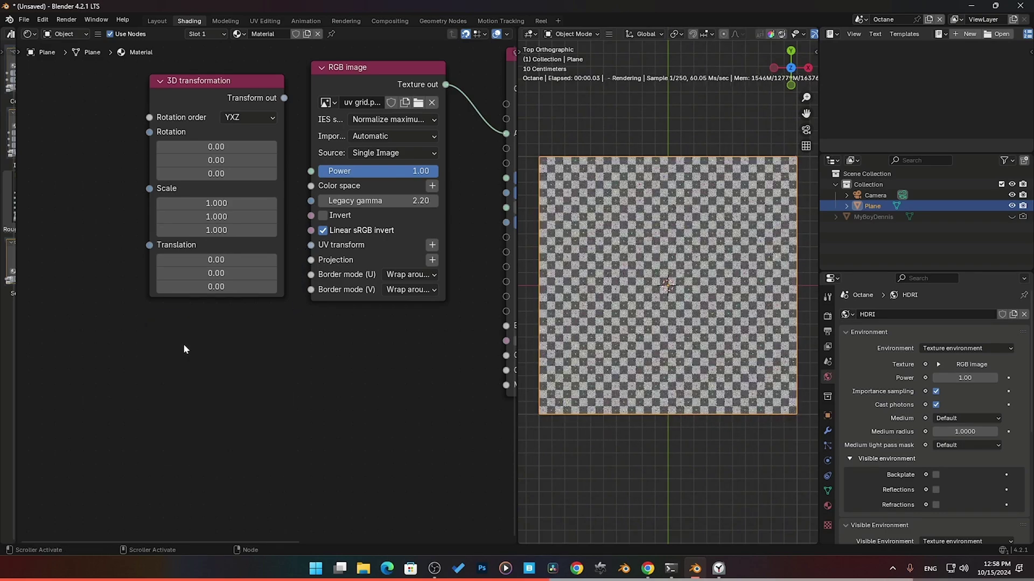
drag(284, 97, 309, 245)
drag(198, 93, 184, 228)
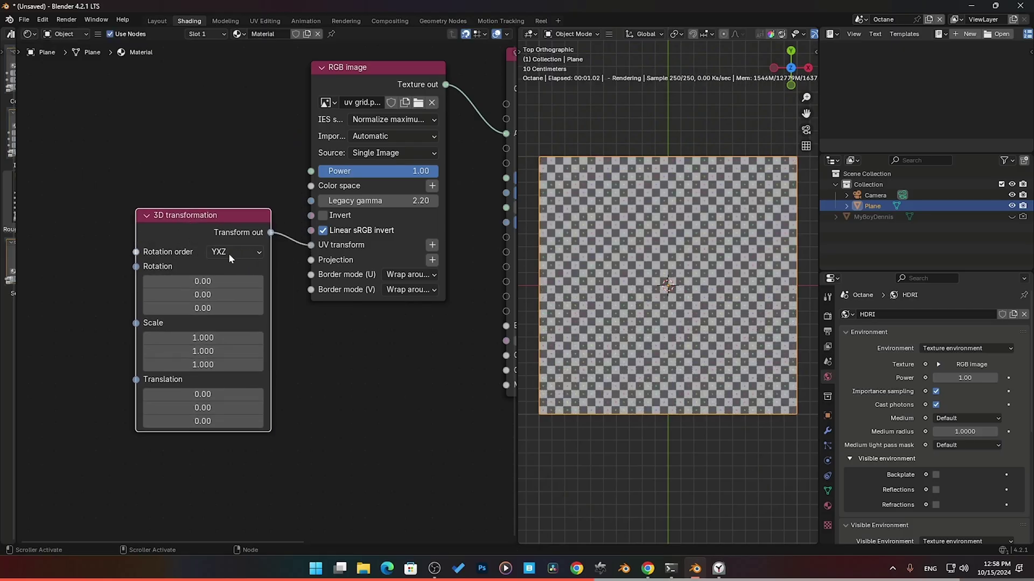
Keep YXZ rotation order, try an X rotation of -0.80, then undo it back to zero
click(258, 256)
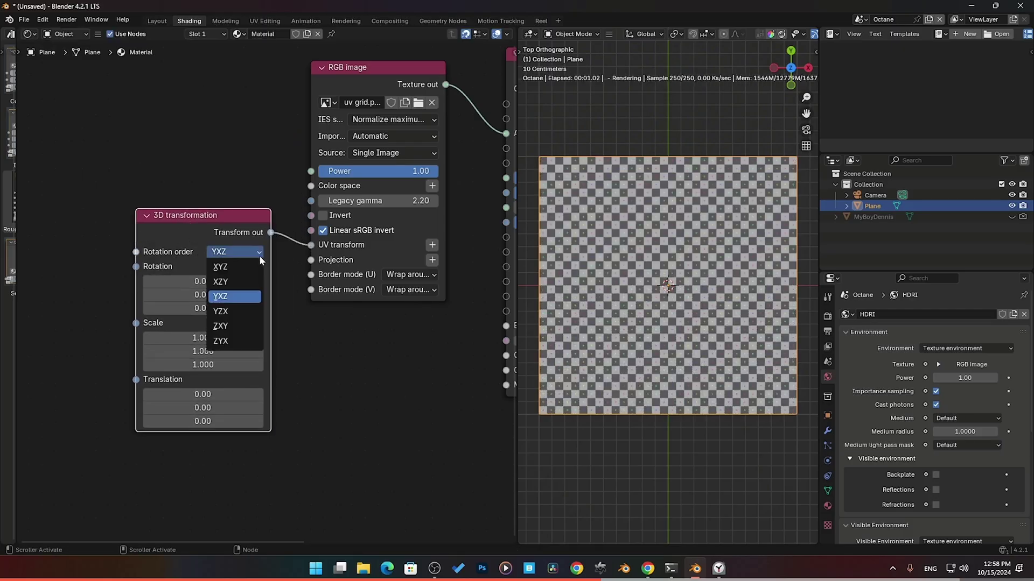
click(246, 305)
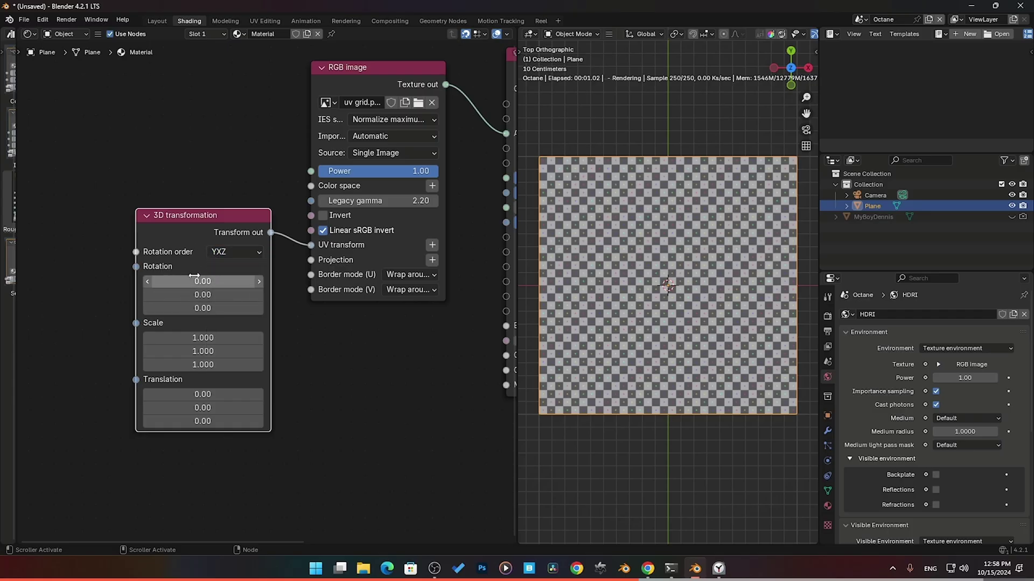
drag(202, 281, 198, 421)
key(ctrl+z)
key(ctrl+z)
key(ctrl+z)
Reset scale to 1.000, zero the translation, then set translation to 1.00 on all axes
text(1)
key(Return)
text(0)
key(Return)
text(1)
key(Return)
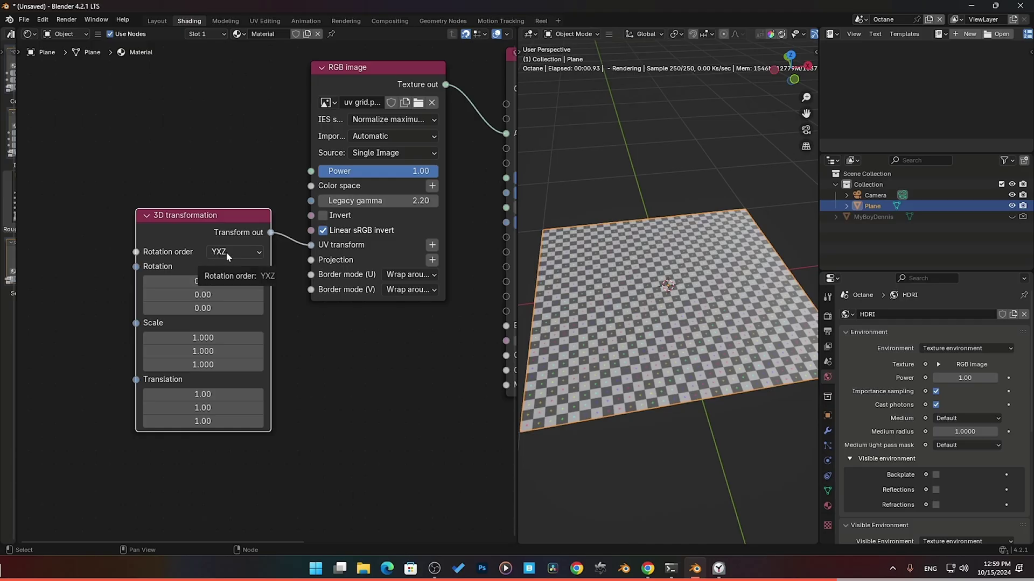
drag(203, 394, 231, 394)
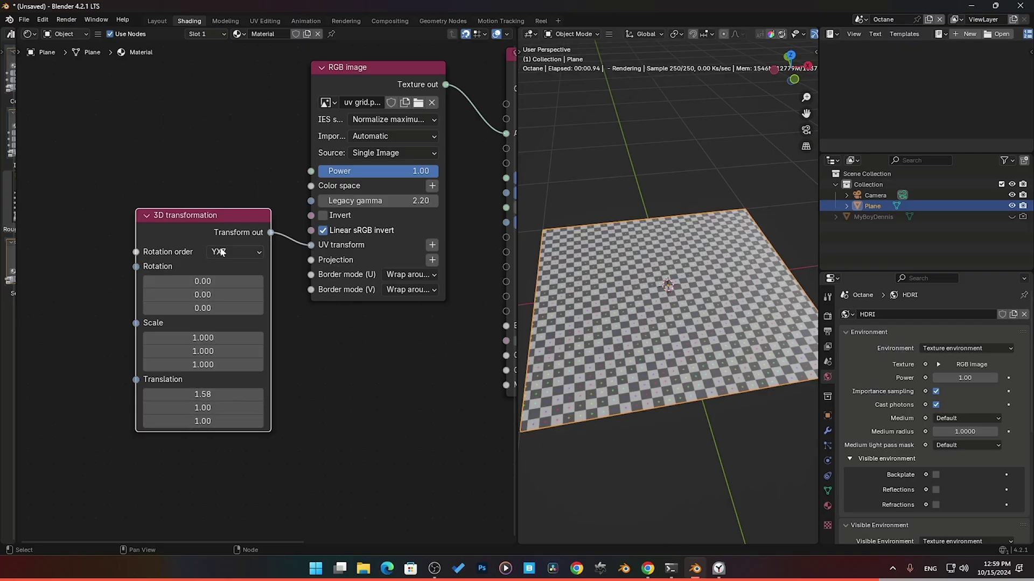
Check the rotation order choices unchanged and set all three translation values back to 1.00
click(221, 253)
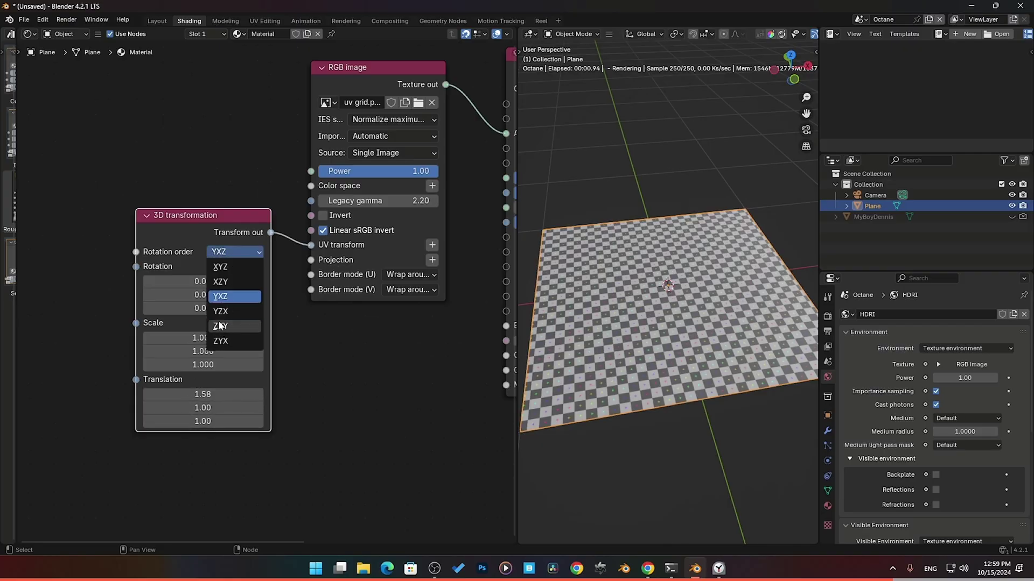
click(225, 296)
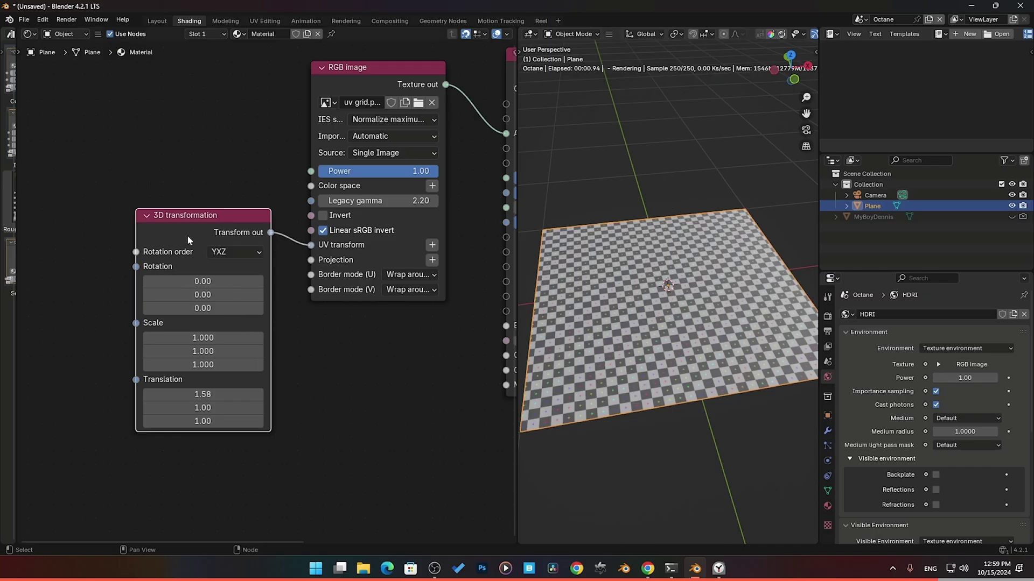
click(194, 197)
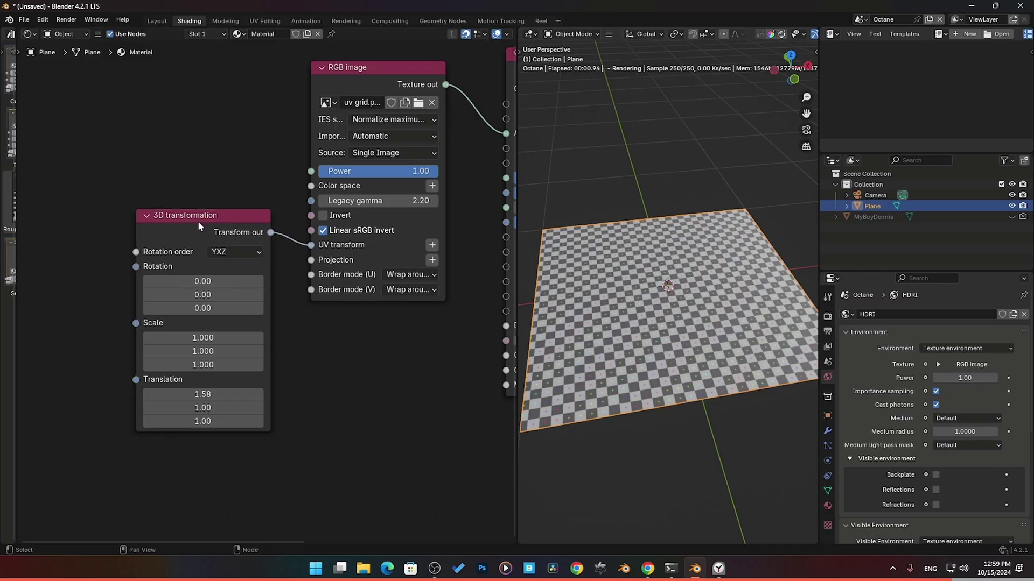
click(224, 253)
drag(202, 394, 202, 420)
text(1)
key(Return)
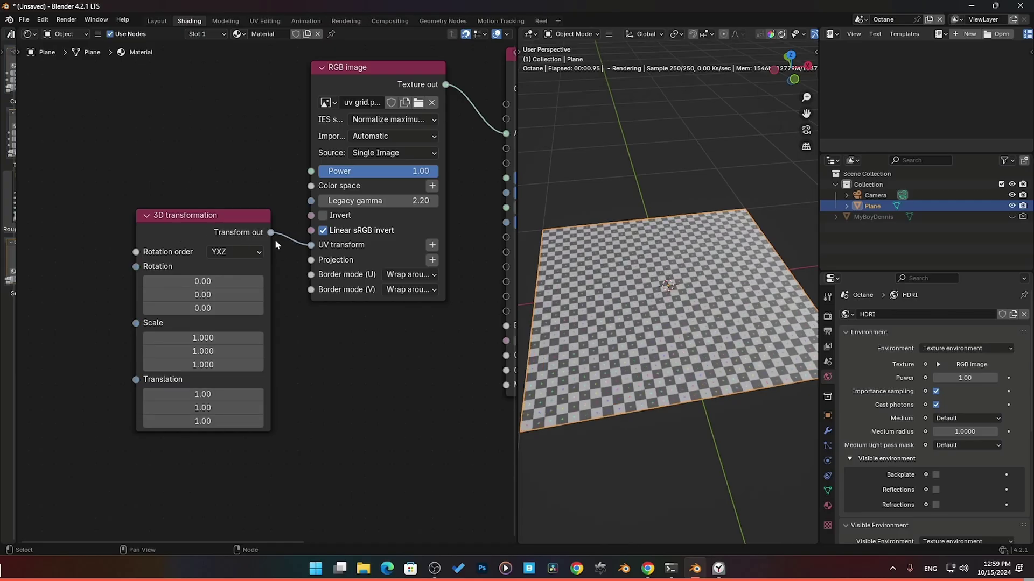
Face Suzanne front-on, add a Mesh UV projection to the image's Projection input, set UV set 3
click(194, 224)
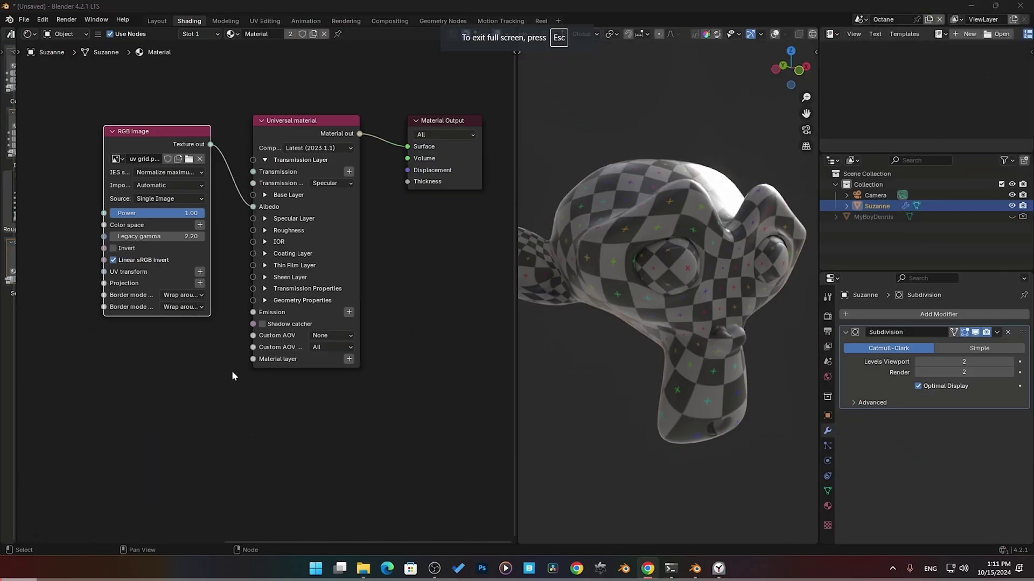
middle_drag(218, 390, 260, 377)
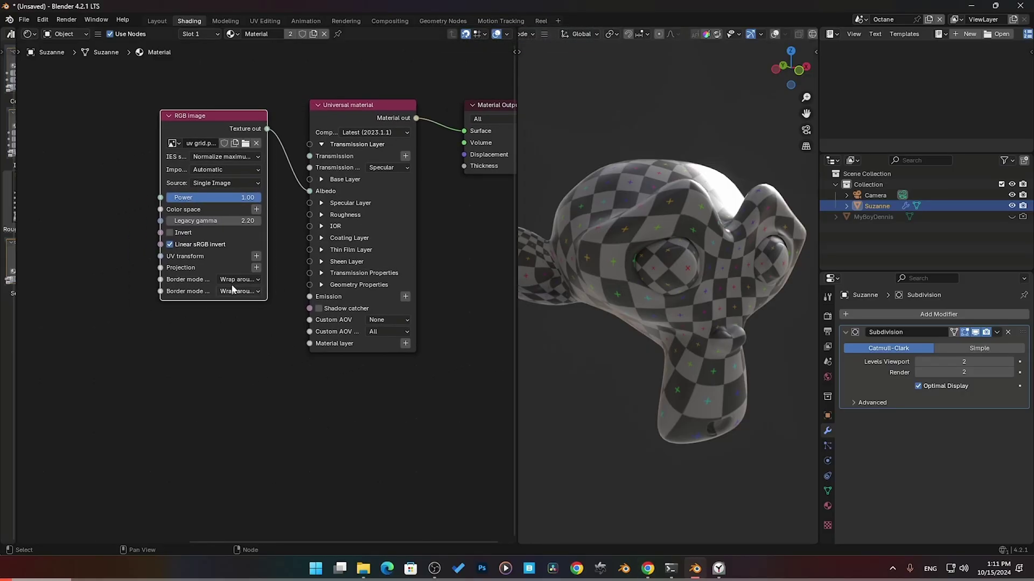
middle_drag(742, 302, 665, 288)
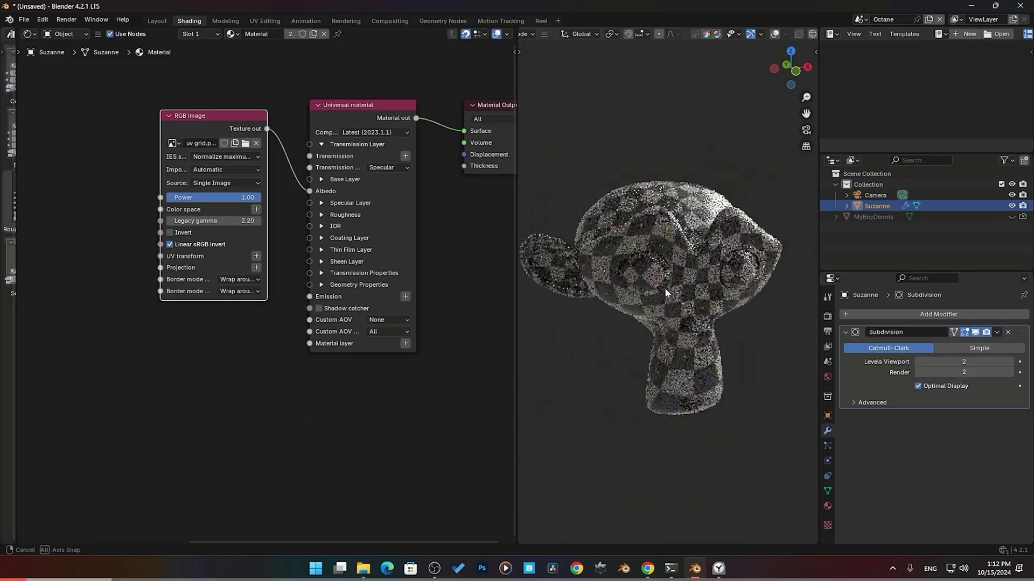
click(257, 268)
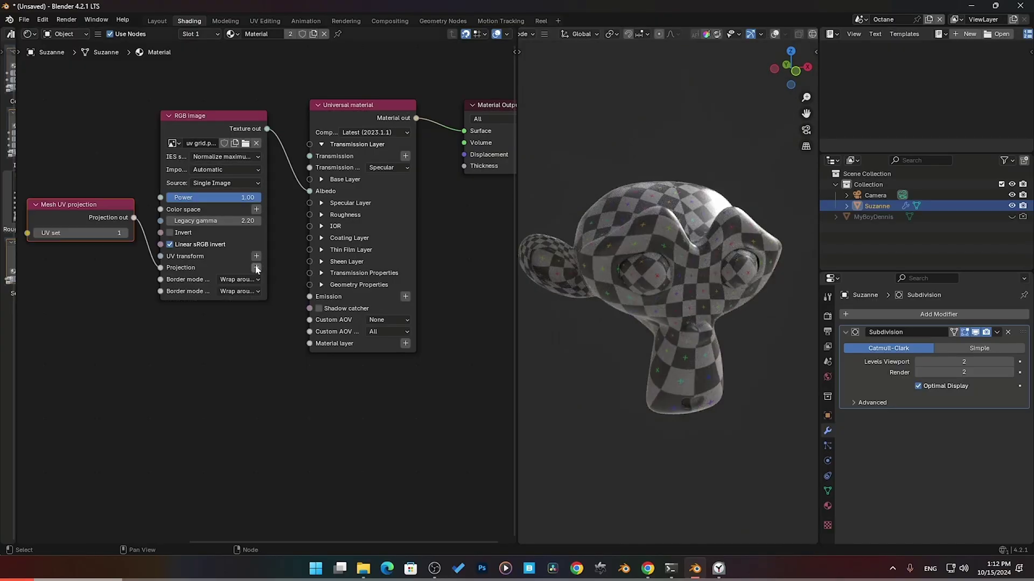
middle_drag(66, 218, 133, 217)
click(133, 218)
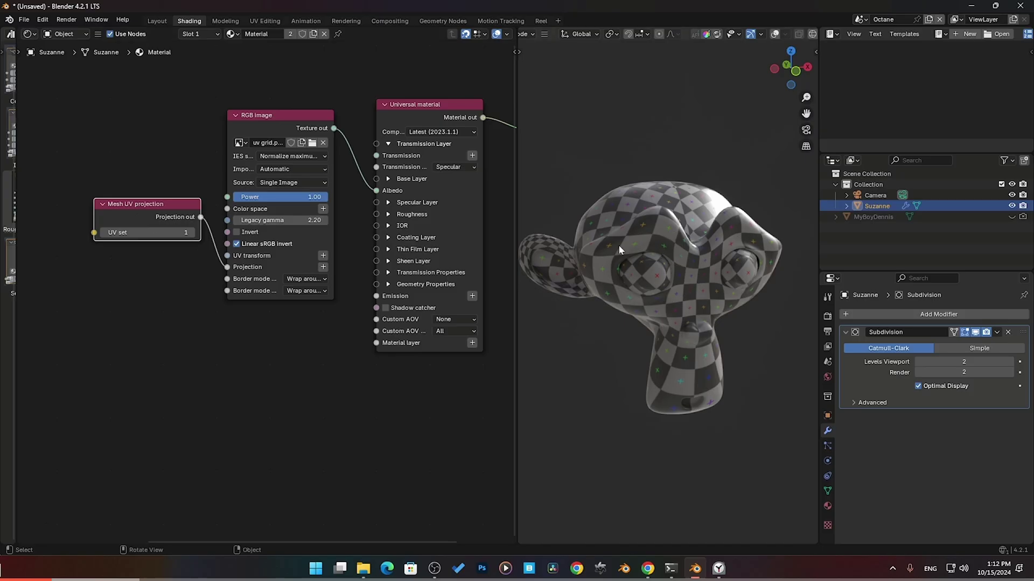
drag(149, 206, 143, 234)
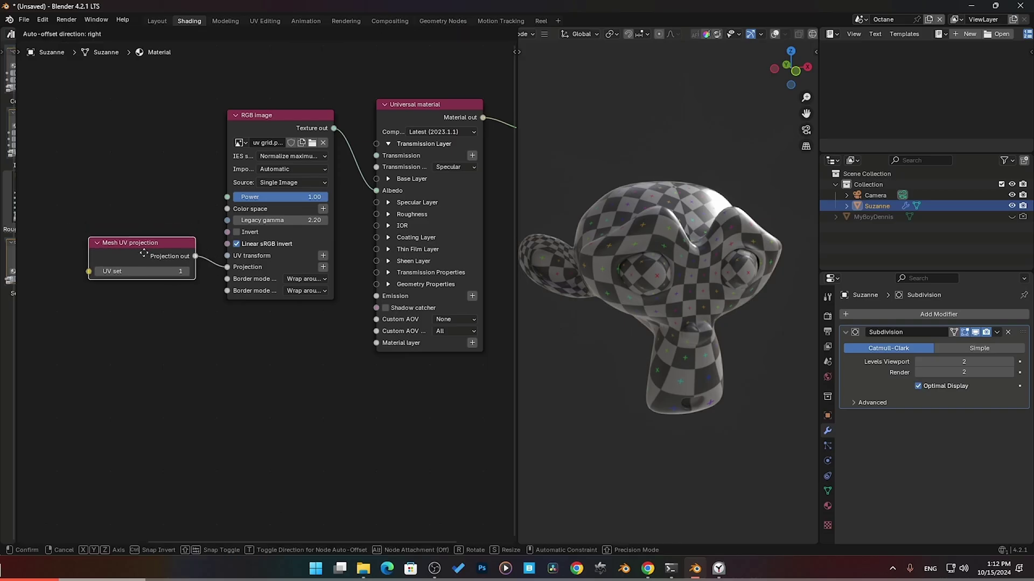
double_click(145, 261)
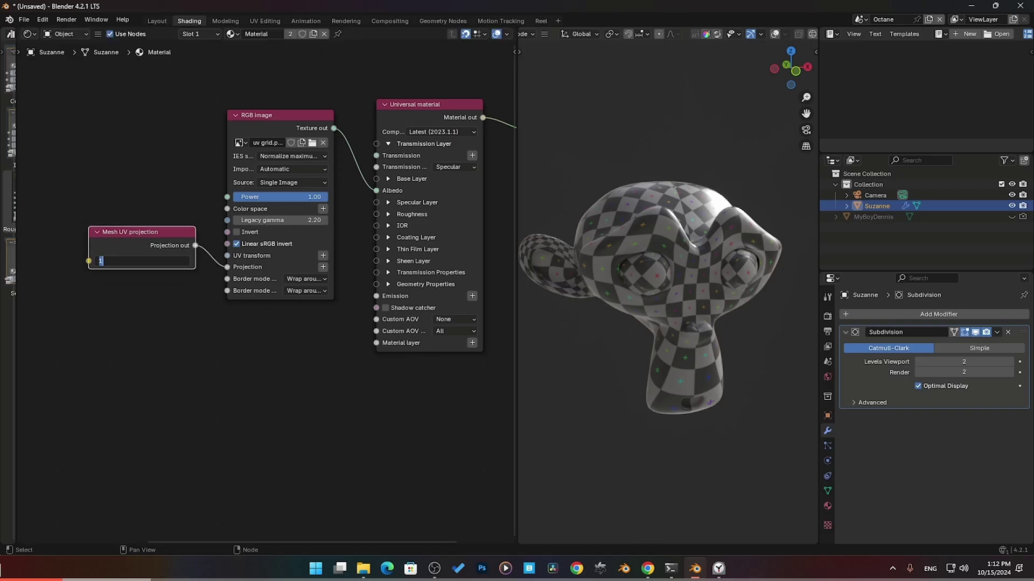
text(3)
key(Return)
Add a second UV map named 'lkjdflj' to Suzanne's mesh data
click(827, 491)
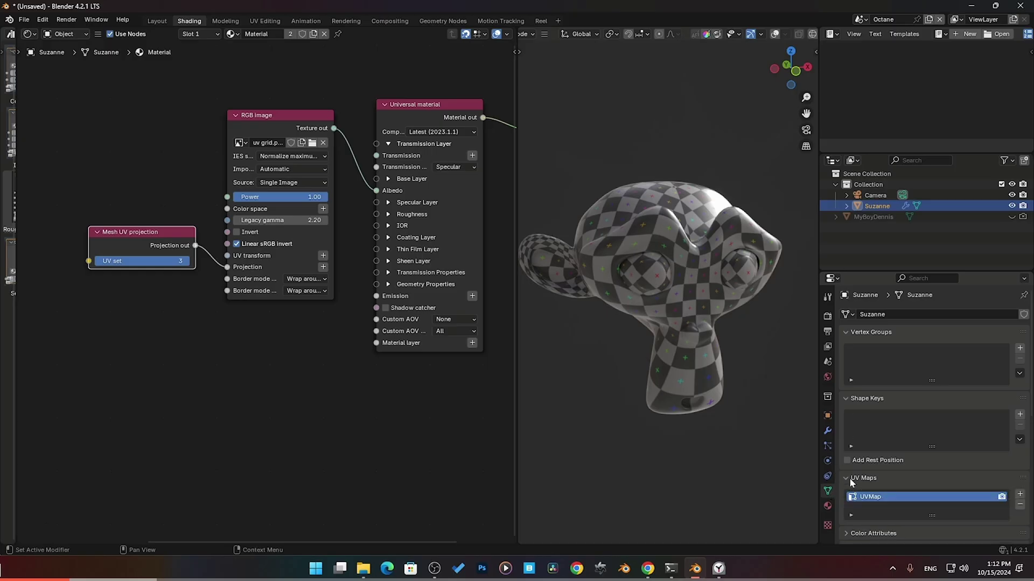
scroll(853, 480, down, 5)
click(1020, 365)
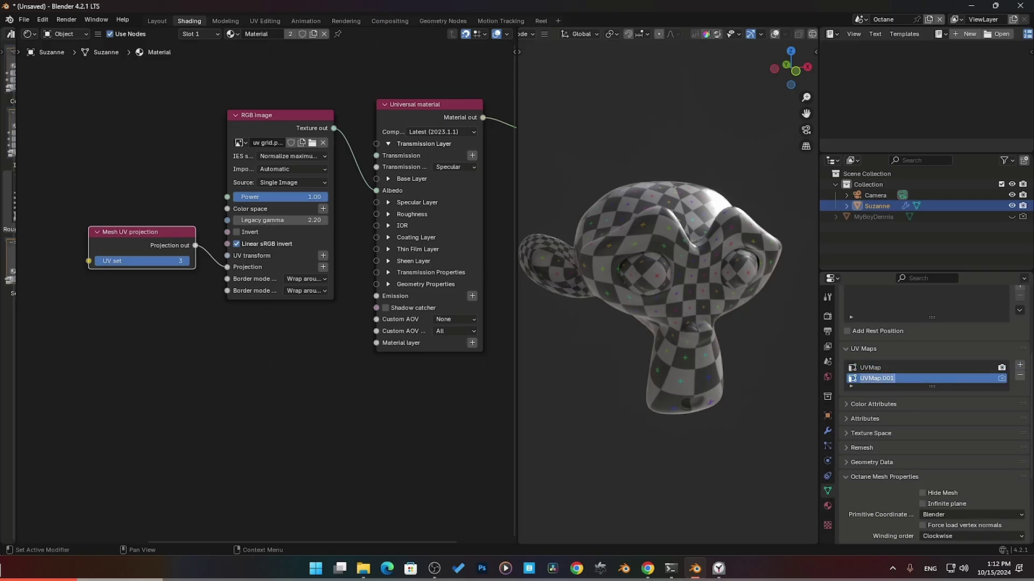
text(lkjdflj)
key(Return)
Try UV set 2 on the projection, then delete and restore the linked Mesh UV projection node
click(121, 261)
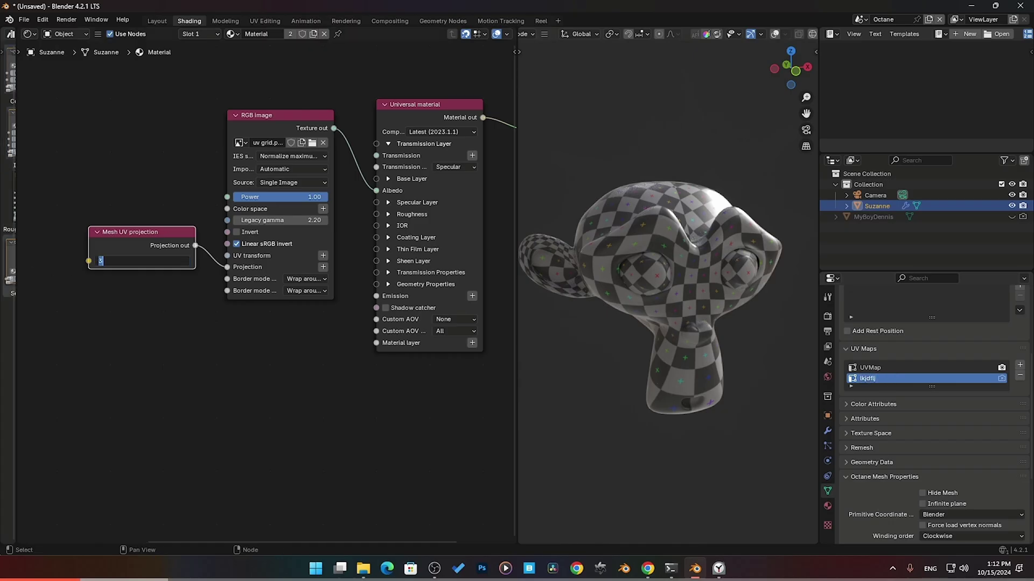
text(2)
key(Return)
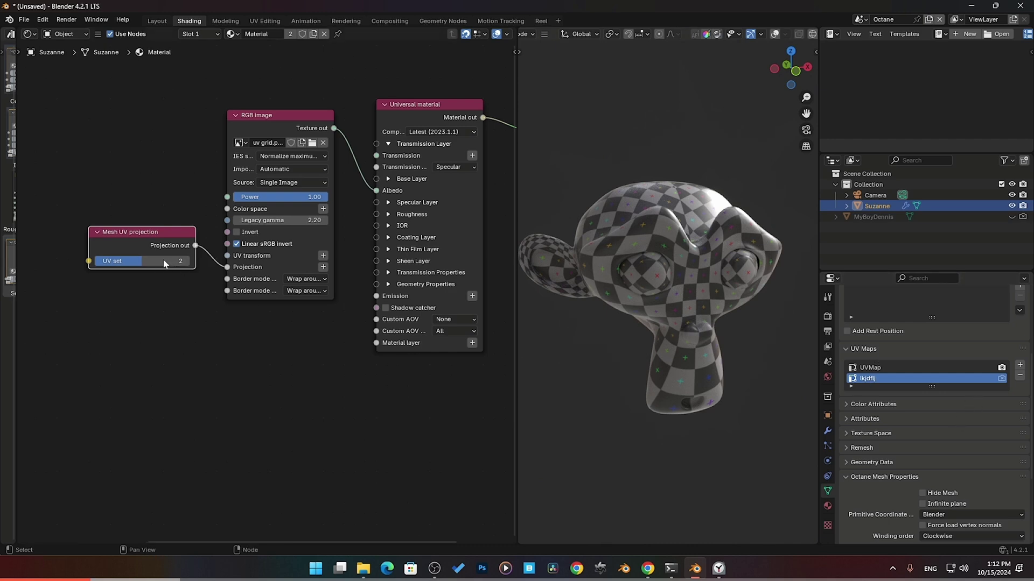
key(Delete)
click(323, 267)
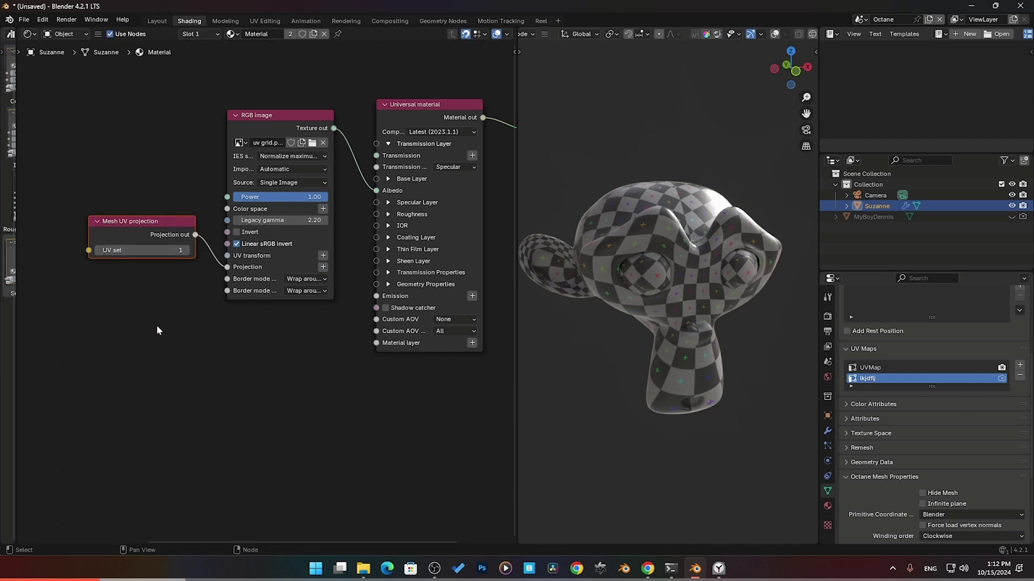
Add an extra Mesh UV projection node below the first, then remove it
key(shift+a)
mouse_move(156, 325)
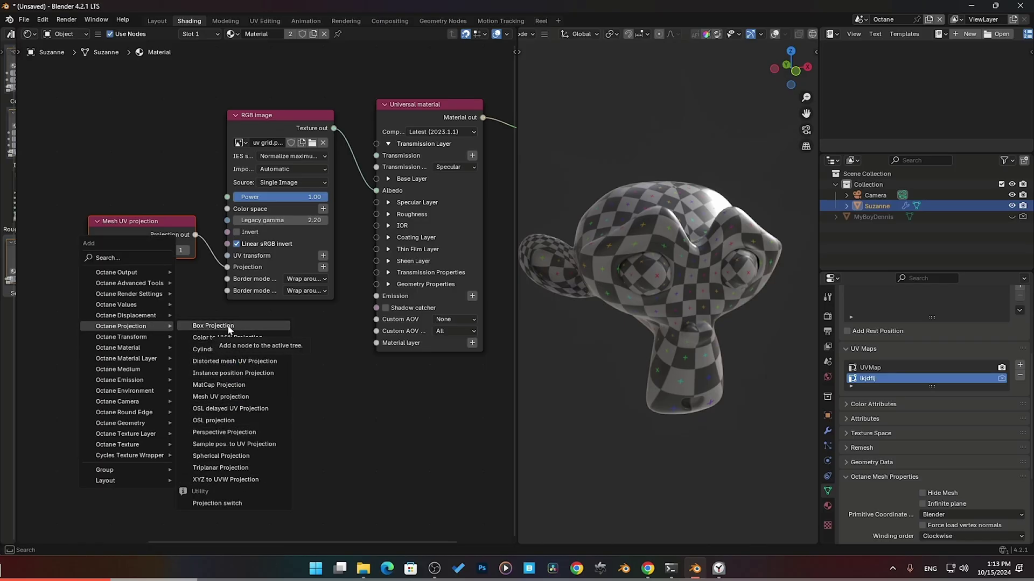
click(205, 396)
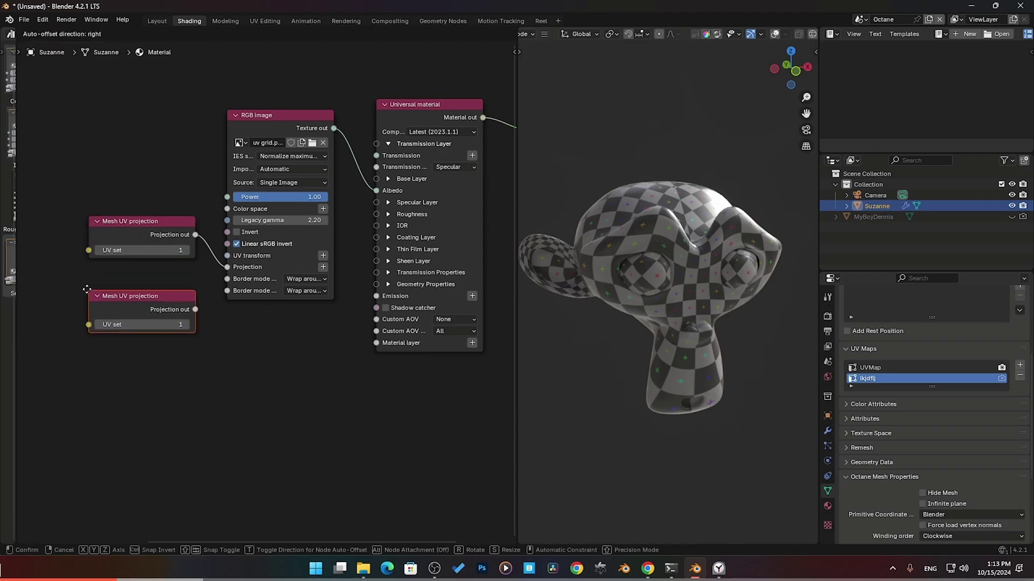
click(131, 303)
key(x)
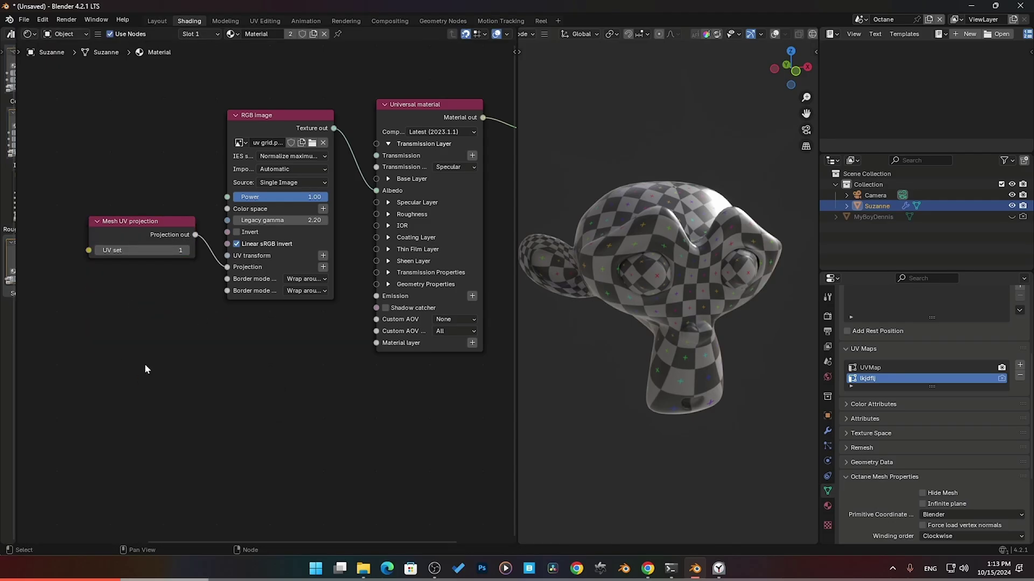
Delete the original Mesh UV projection node to make room for a Box Projection
click(164, 237)
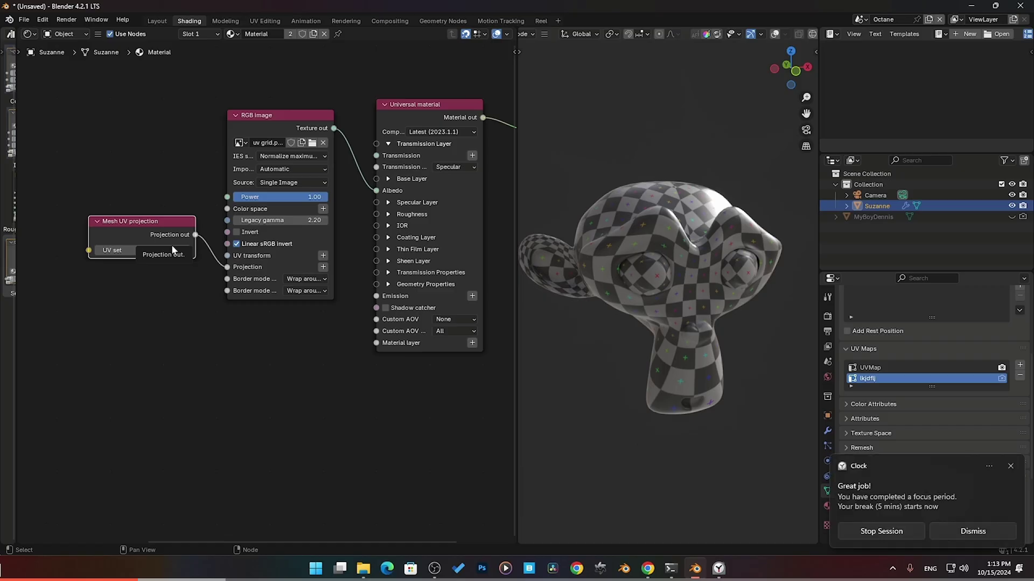
click(929, 539)
click(120, 235)
key(x)
key(shift+a)
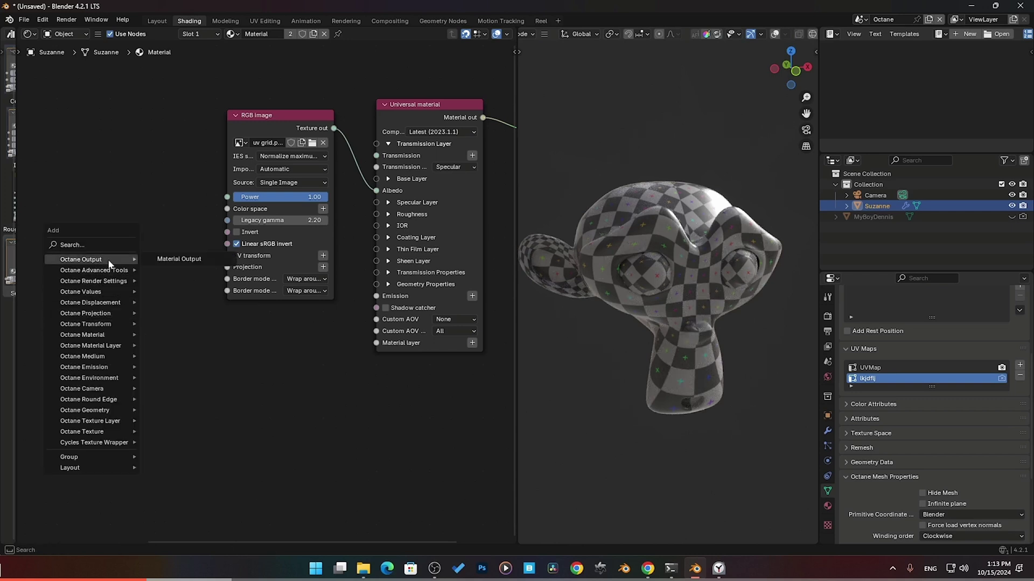
Place a Box Projection node left of the RGB image, feed its Projection input, and inspect Suzanne
mouse_move(122, 314)
click(193, 314)
click(76, 258)
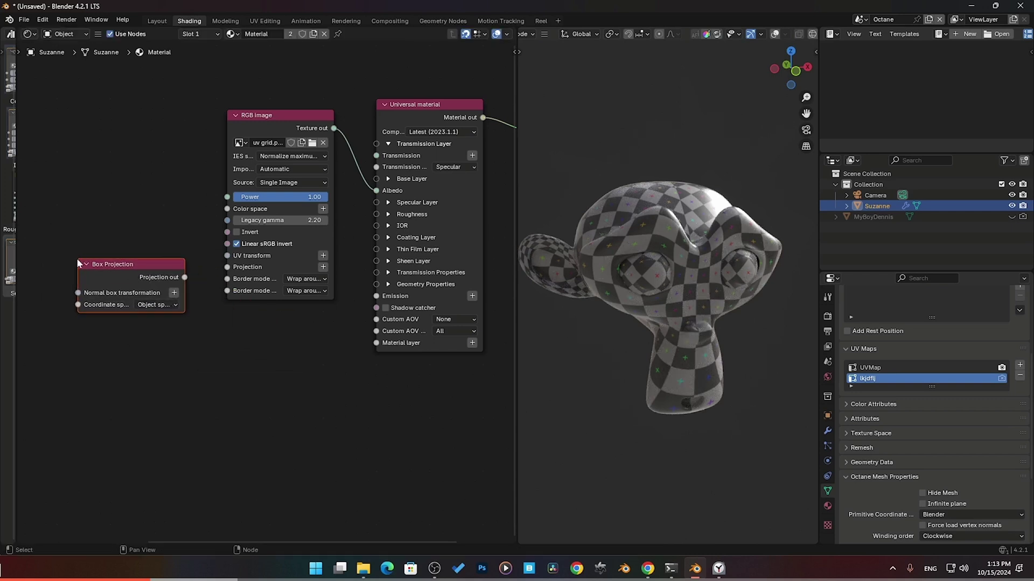
drag(184, 278, 227, 267)
middle_drag(618, 285, 664, 296)
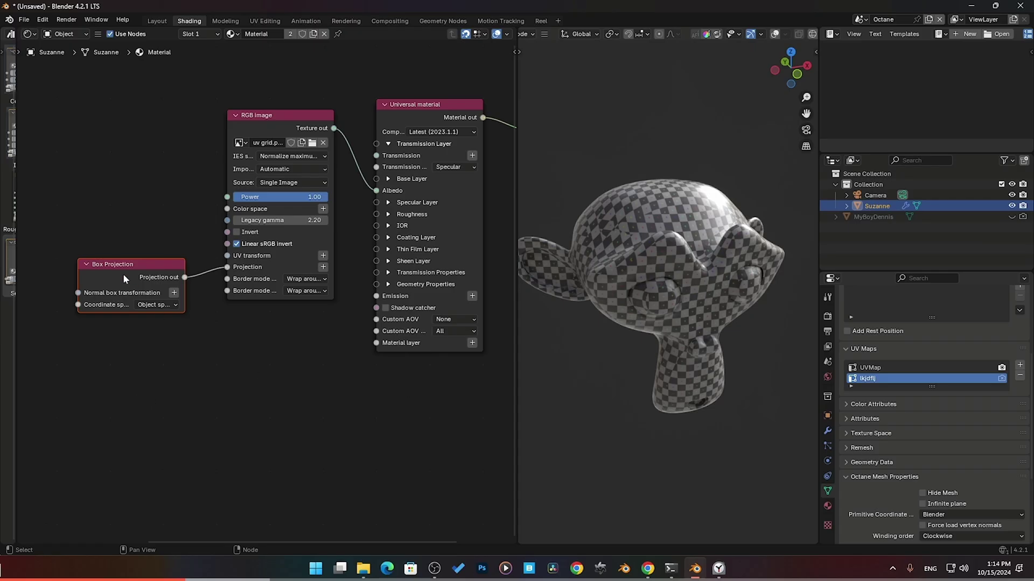
drag(123, 277, 123, 266)
Put Suzanne in Edit Mode with viewport overlays on to show the mesh wireframe, viewing UV options
right_click(642, 246)
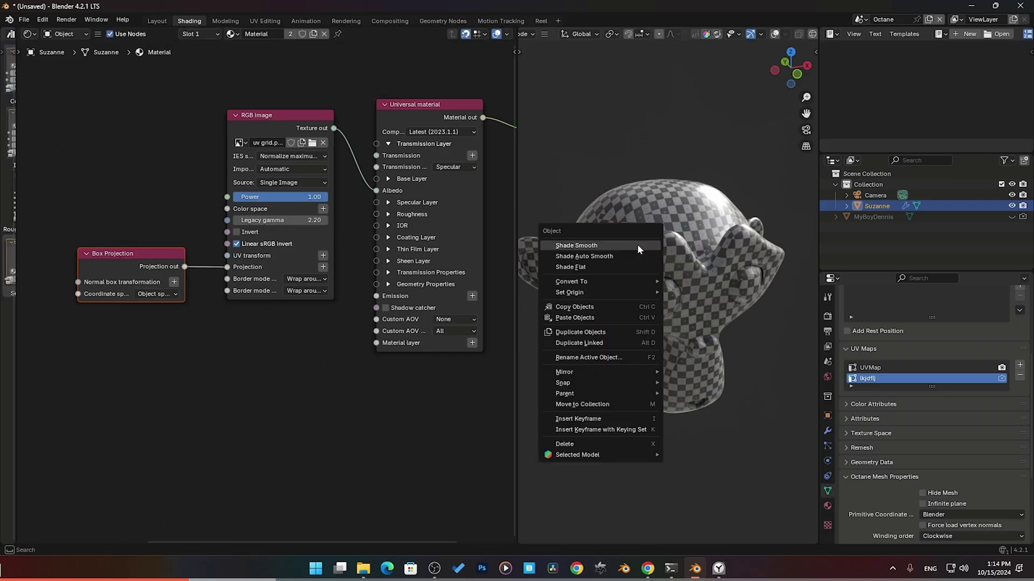
click(529, 263)
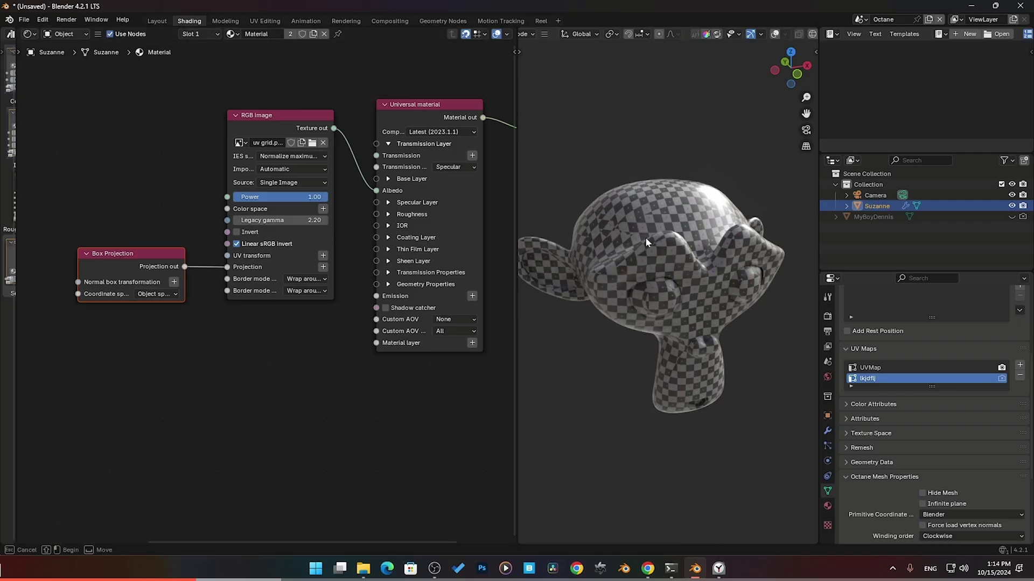
key(ctrl+Tab)
click(705, 240)
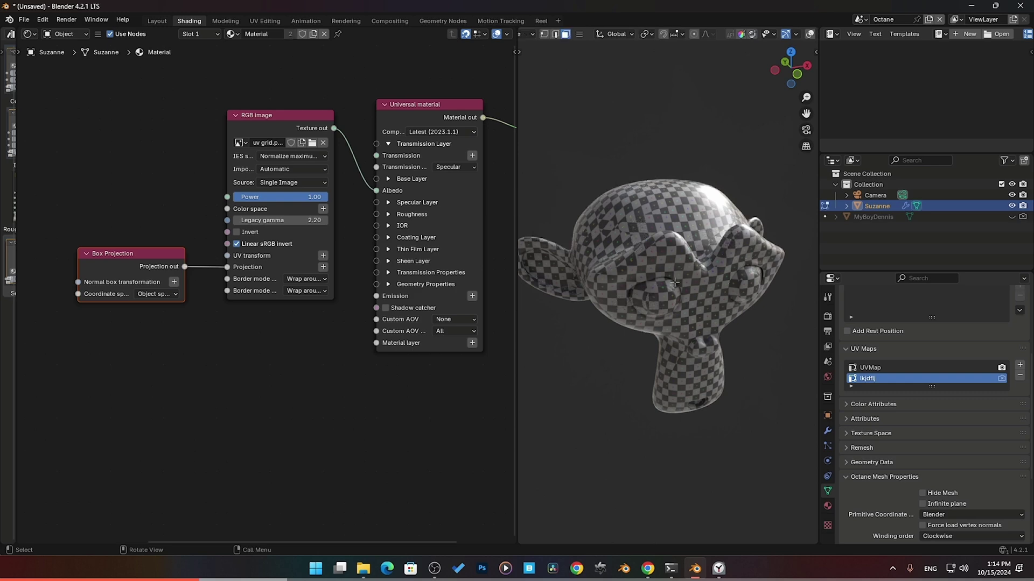
click(810, 34)
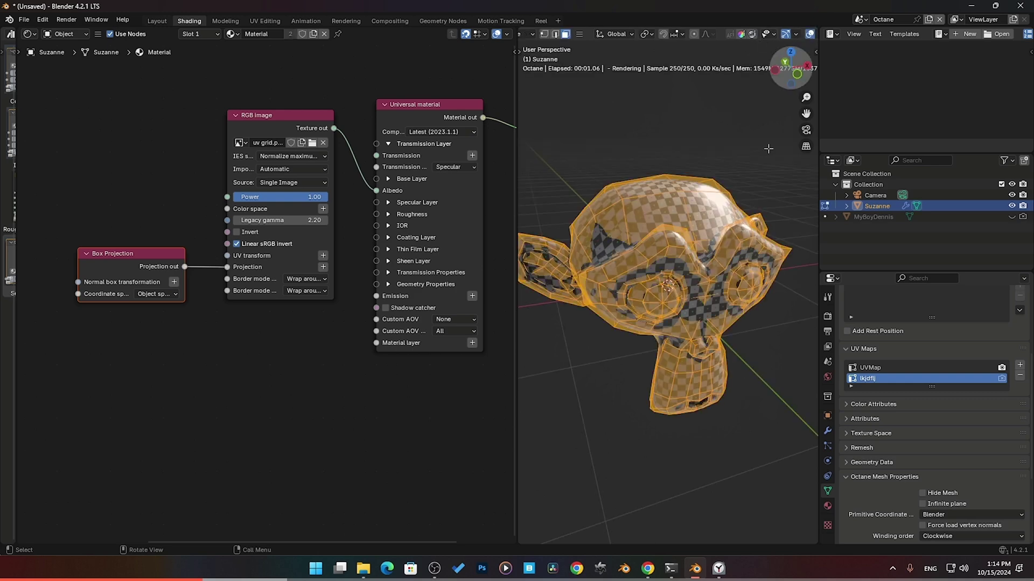
key(u)
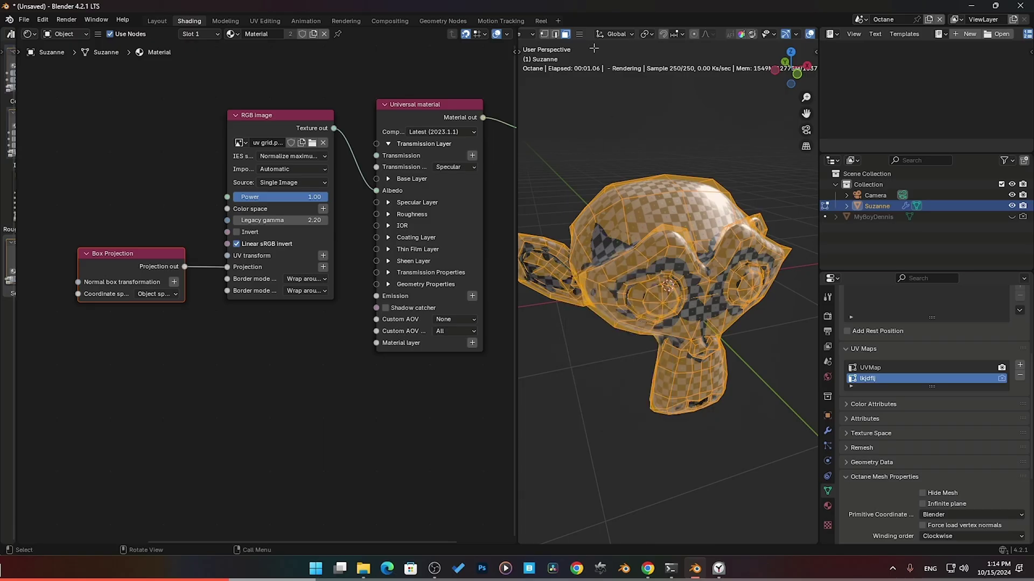
Switch Suzanne between Object Mode and face-select Edit Mode, ending in Edit Mode viewing edge operations
key(ctrl+Tab)
click(612, 301)
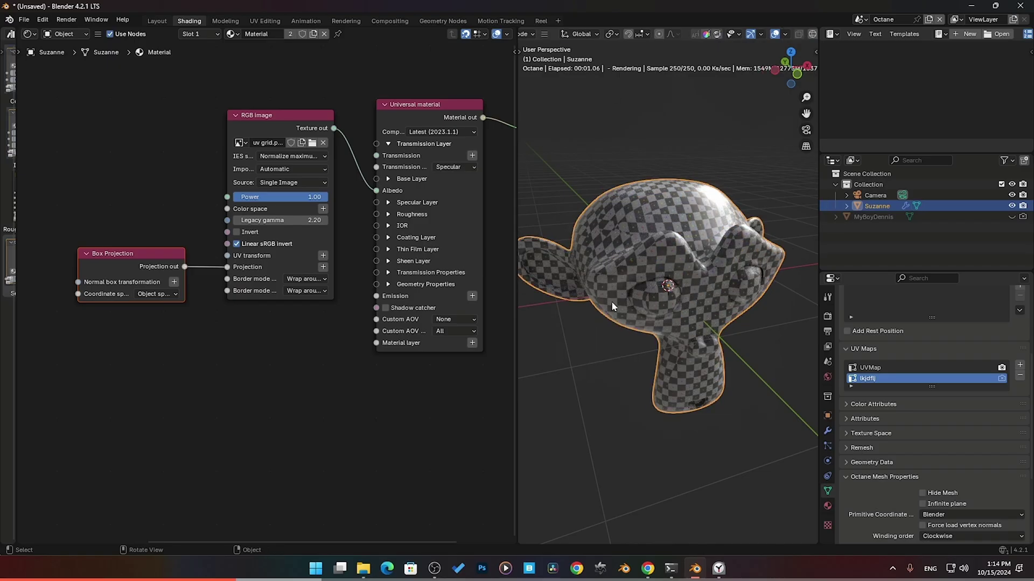
key(ctrl+Tab)
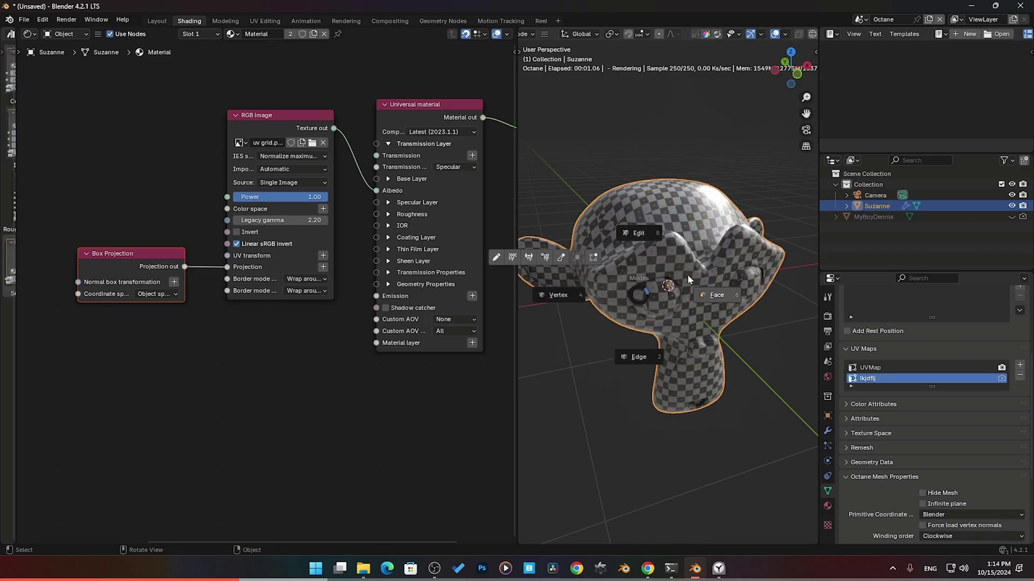
click(711, 295)
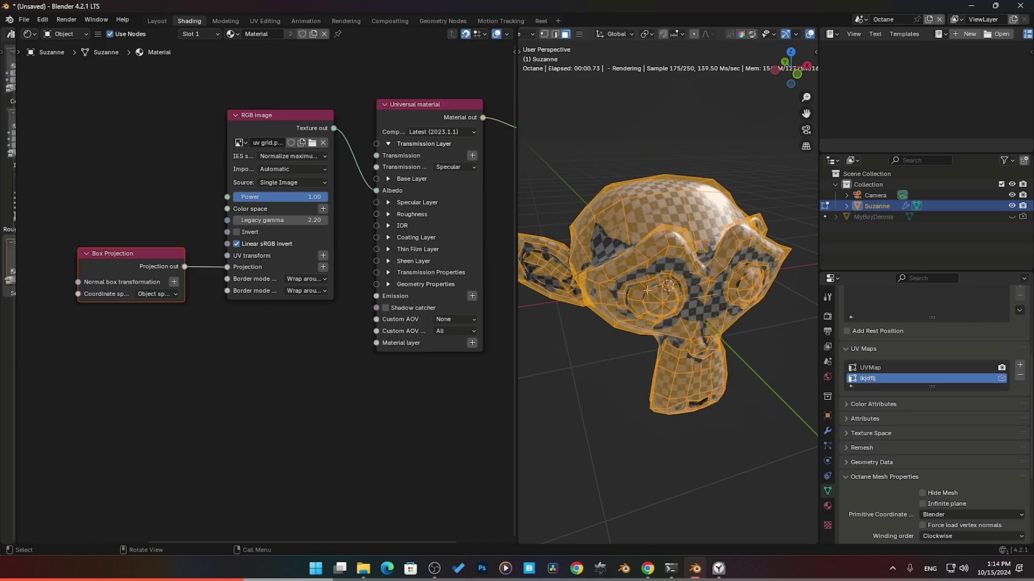
key(ctrl+Tab)
click(662, 225)
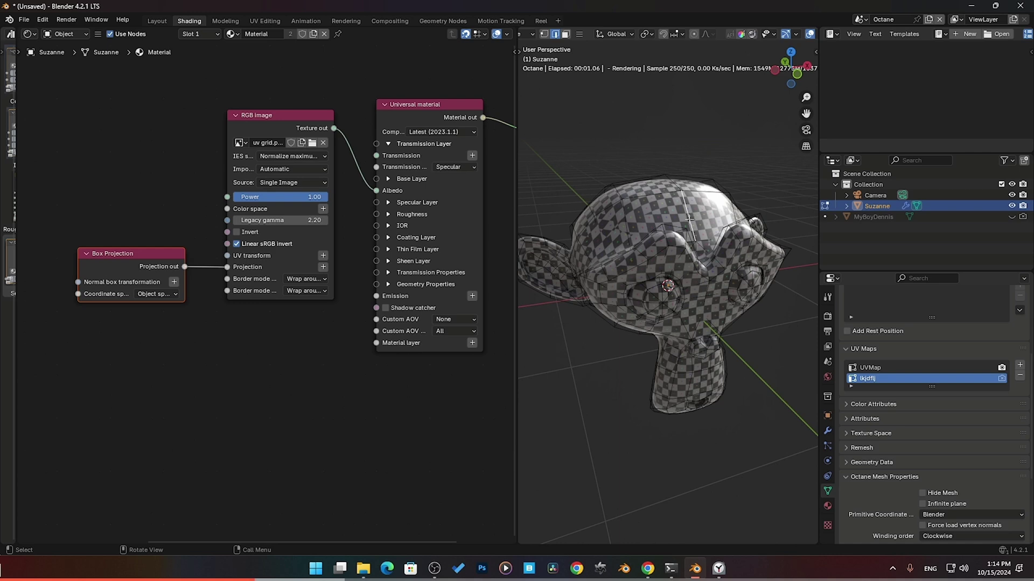
key(ctrl+e)
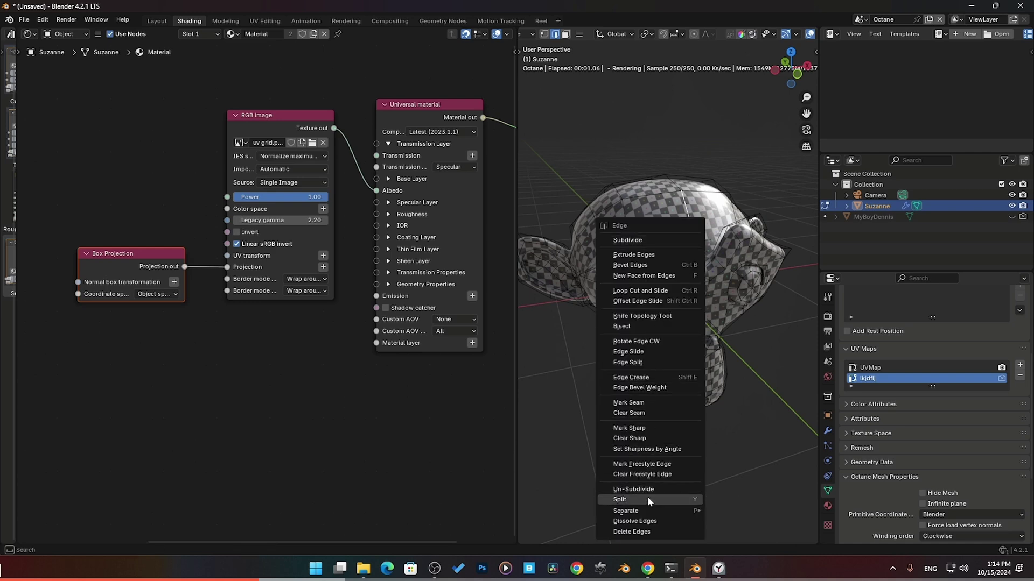
Return to Object Mode and give the Box Projection a 3D transformation with Y rotation 6.40 and slightly lower Y scale
click(639, 404)
key(Tab)
ctrl+scroll(184, 326, left, 5)
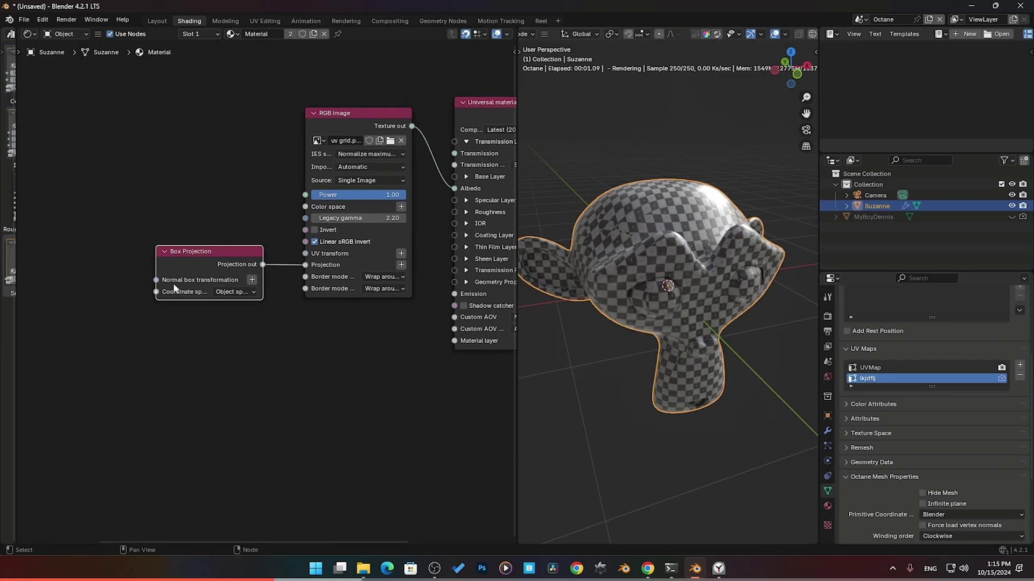
click(252, 279)
ctrl+scroll(129, 296, left, 3)
shift+scroll(129, 296, down, 2)
drag(129, 268, 136, 239)
mouse_move(115, 285)
mouse_down()
mouse_move(141, 285)
mouse_move(124, 277)
mouse_move(141, 275)
mouse_move(103, 275)
mouse_move(110, 296)
mouse_up()
drag(126, 330, 111, 386)
Widen the Box Projection node and set its coordinate space to World space
click(264, 268)
drag(297, 274, 324, 275)
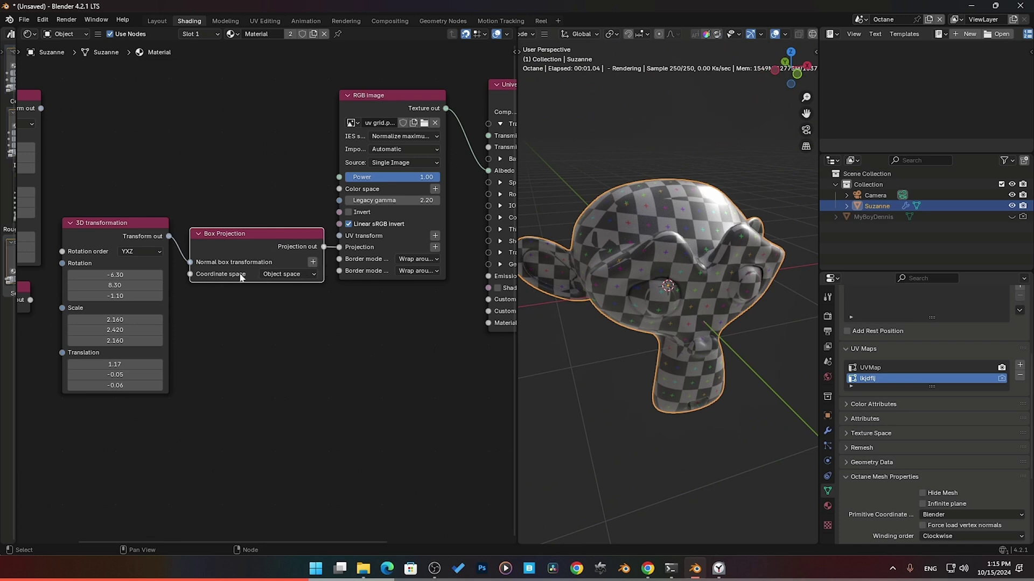
click(280, 276)
click(282, 286)
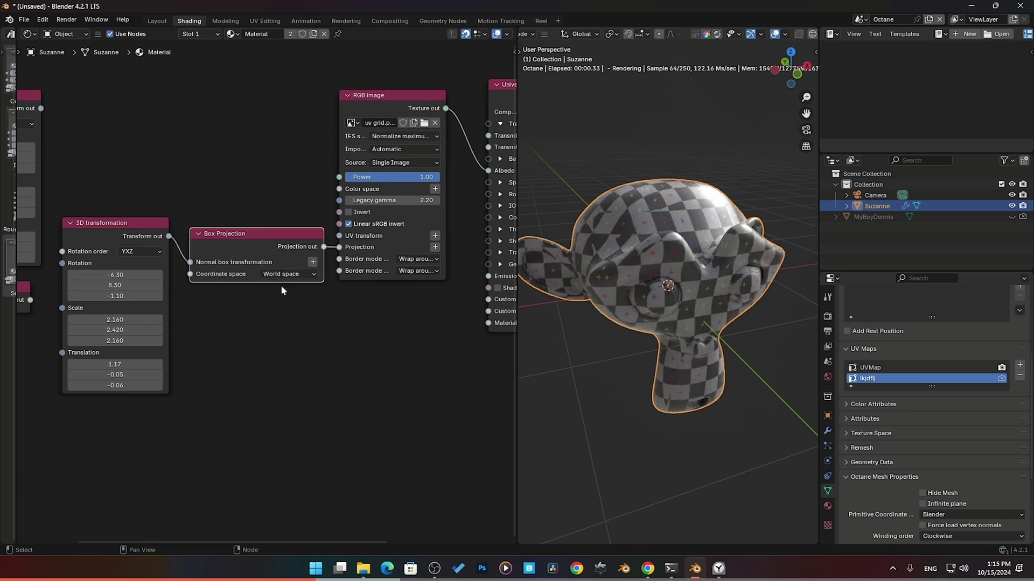
click(279, 276)
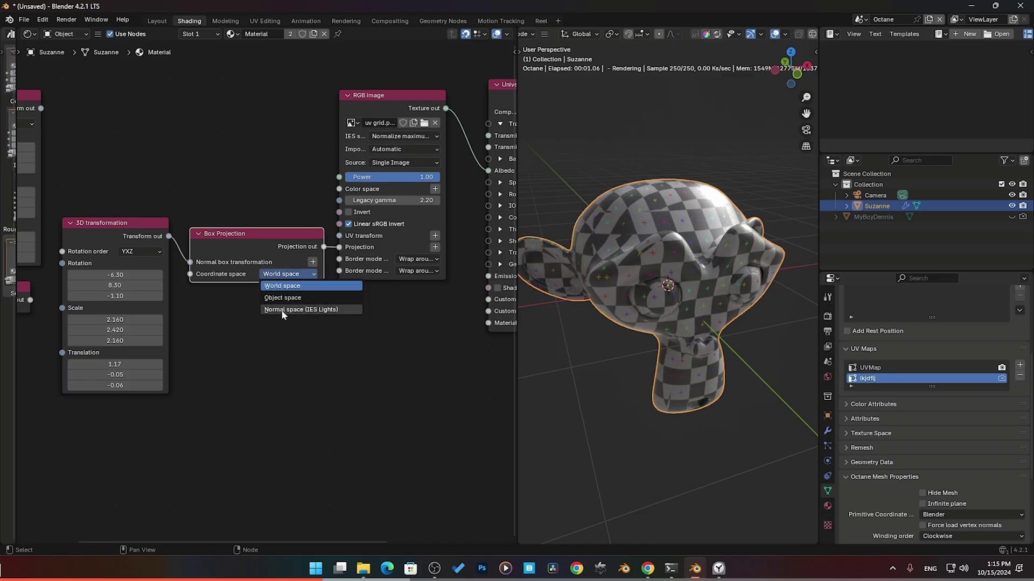
click(272, 286)
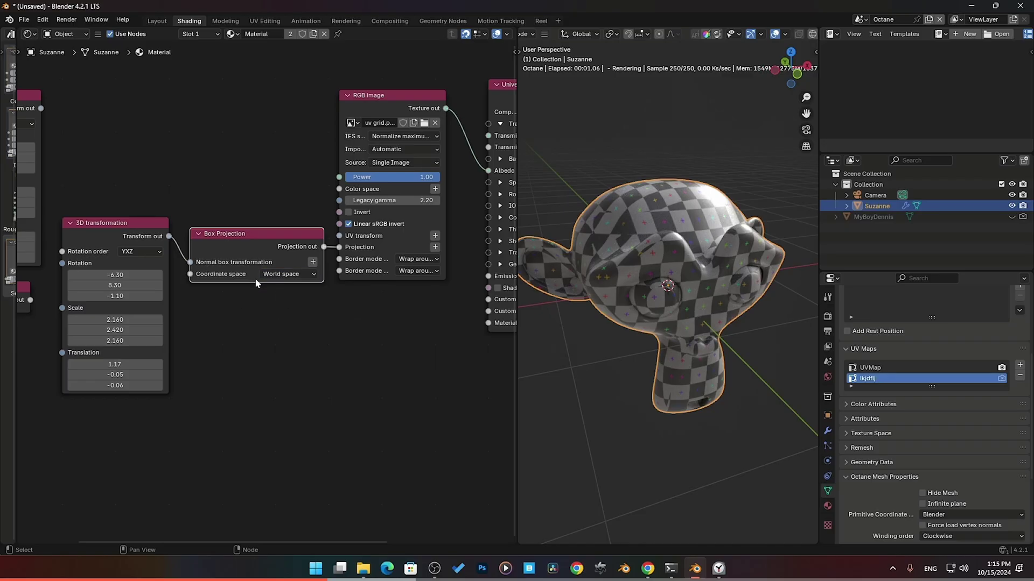
drag(115, 208, 255, 297)
key(x)
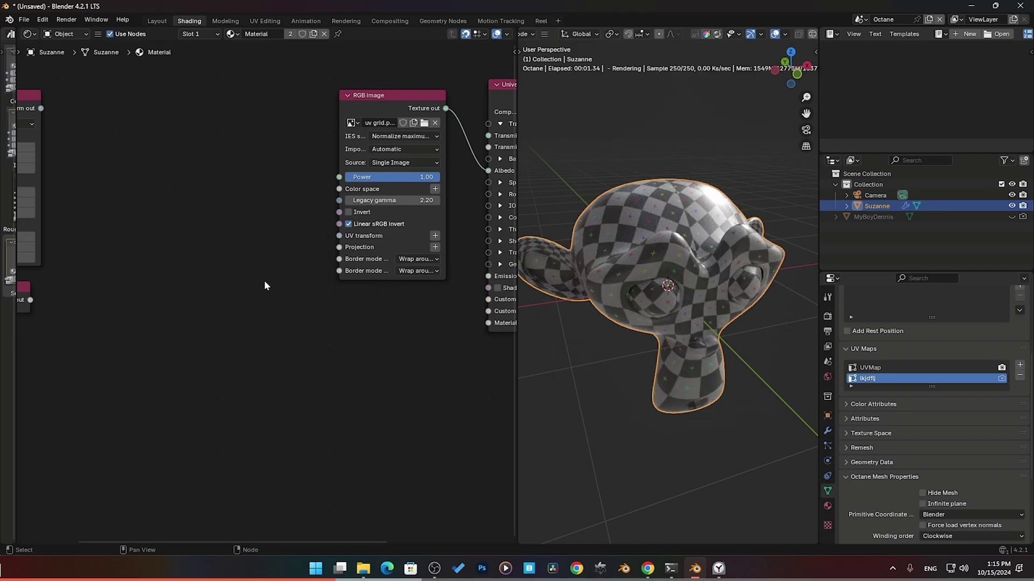
key(shift+a)
mouse_move(260, 282)
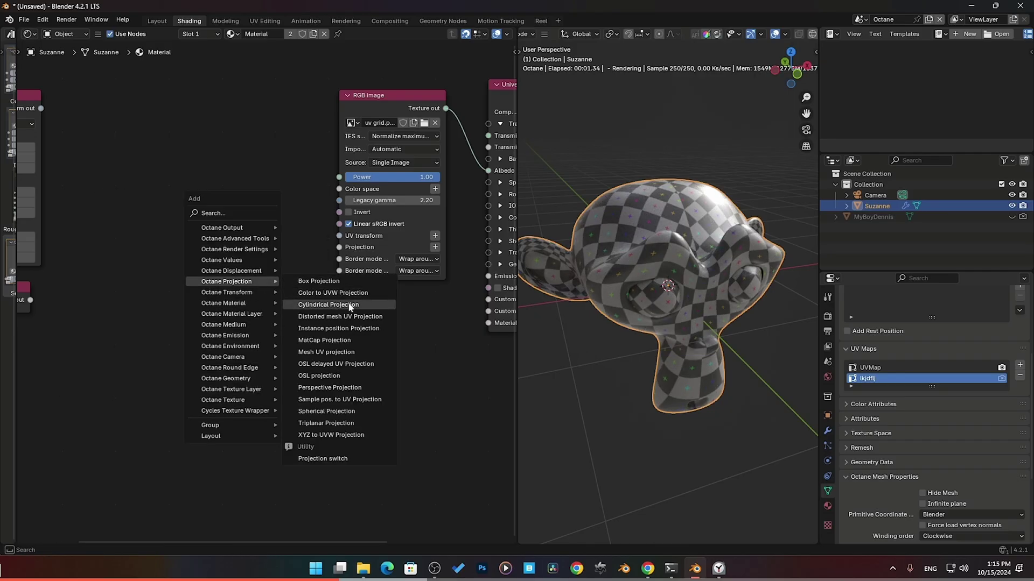
click(338, 412)
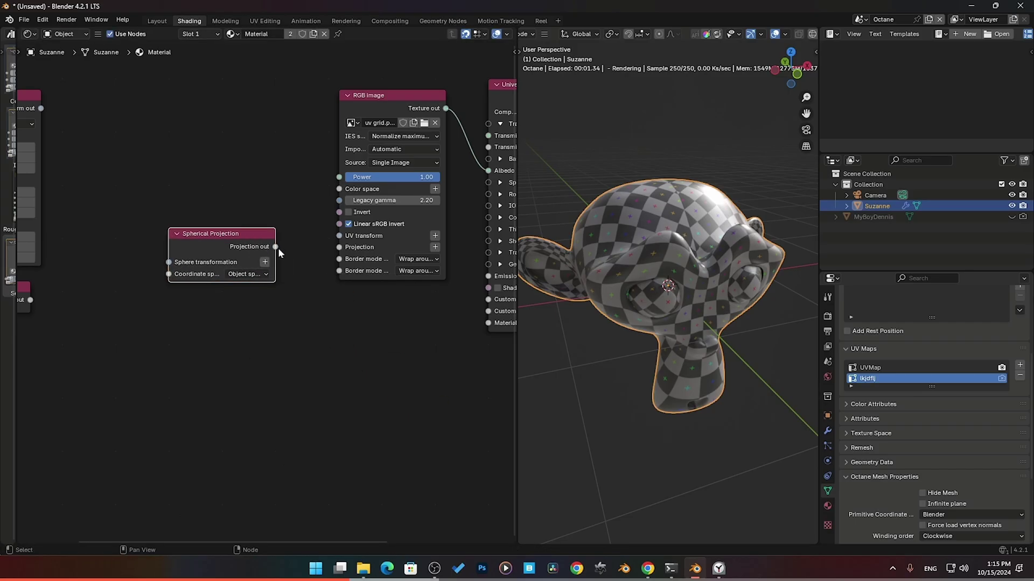
drag(275, 246, 338, 247)
middle_drag(644, 277, 649, 298)
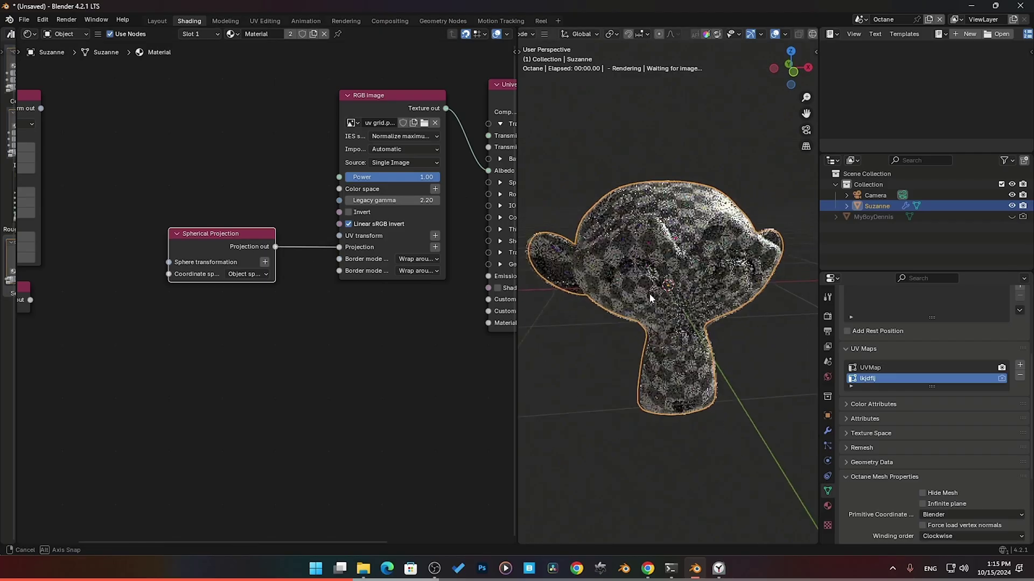
click(265, 262)
middle_drag(176, 325, 202, 321)
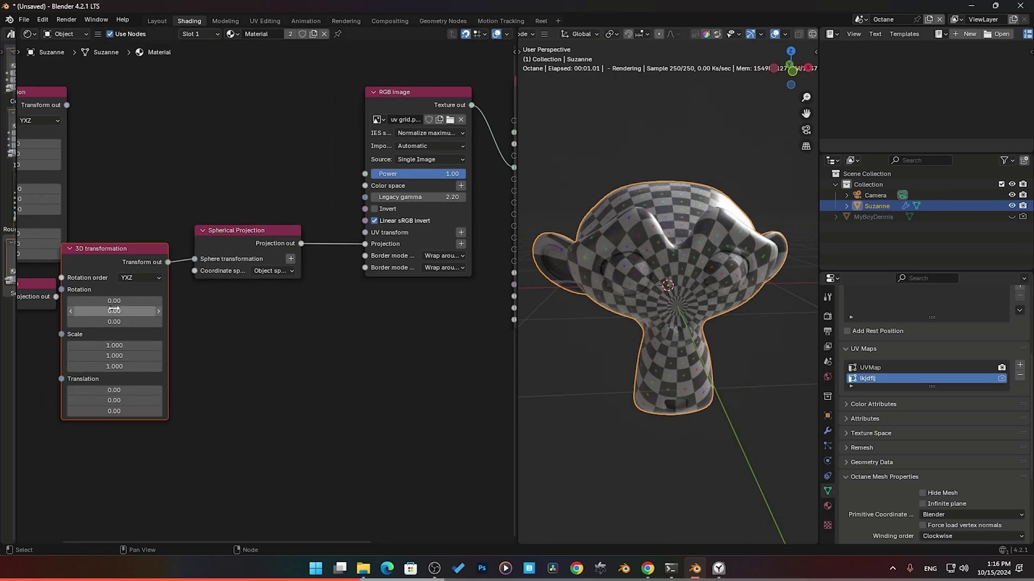
drag(114, 311, 140, 322)
key(ctrl+z)
key(ctrl+z)
key(ctrl+z)
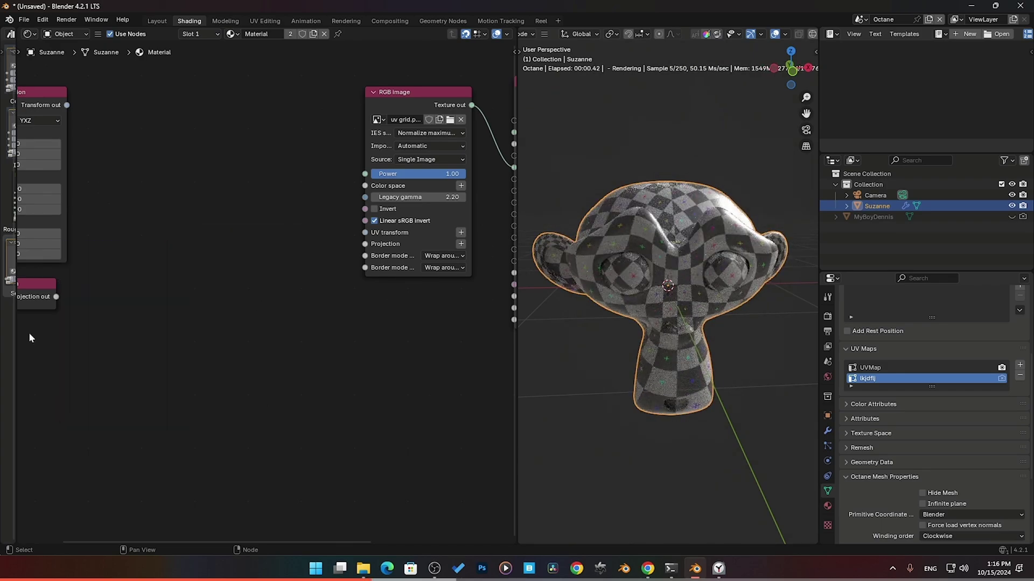
key(alt+Tab)
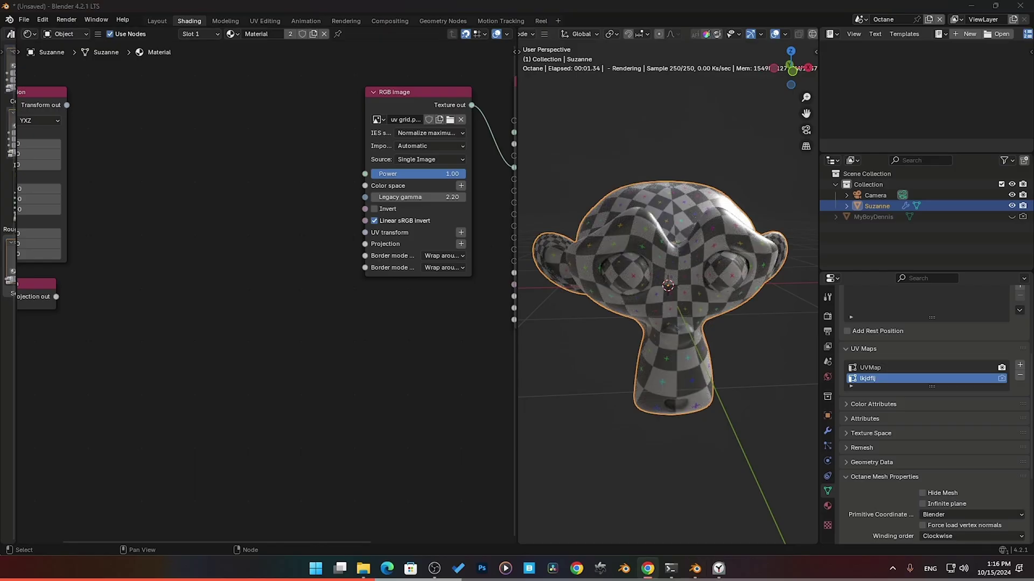
click(218, 240)
key(shift+a)
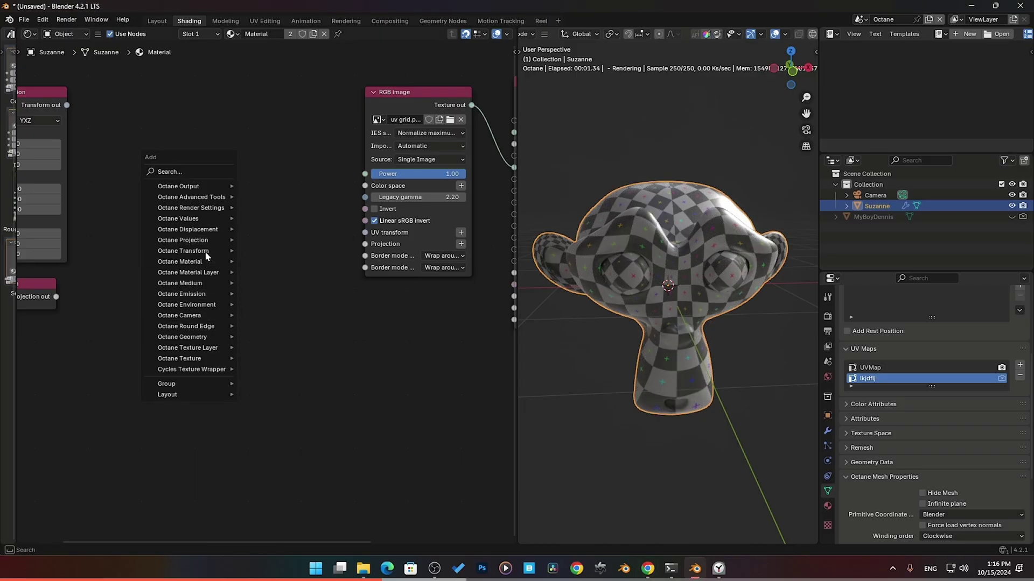
mouse_move(208, 241)
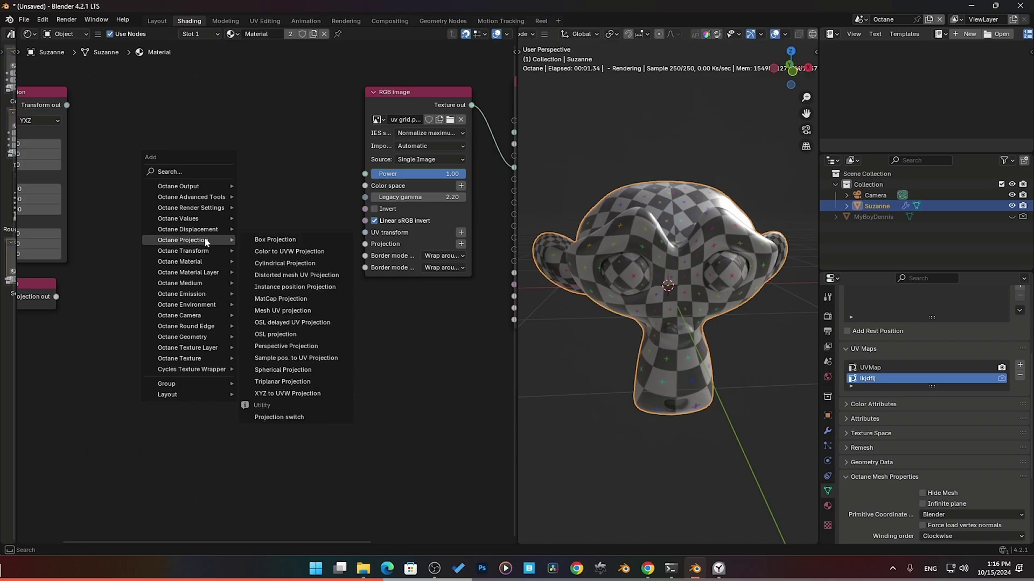
click(284, 263)
drag(249, 212, 365, 244)
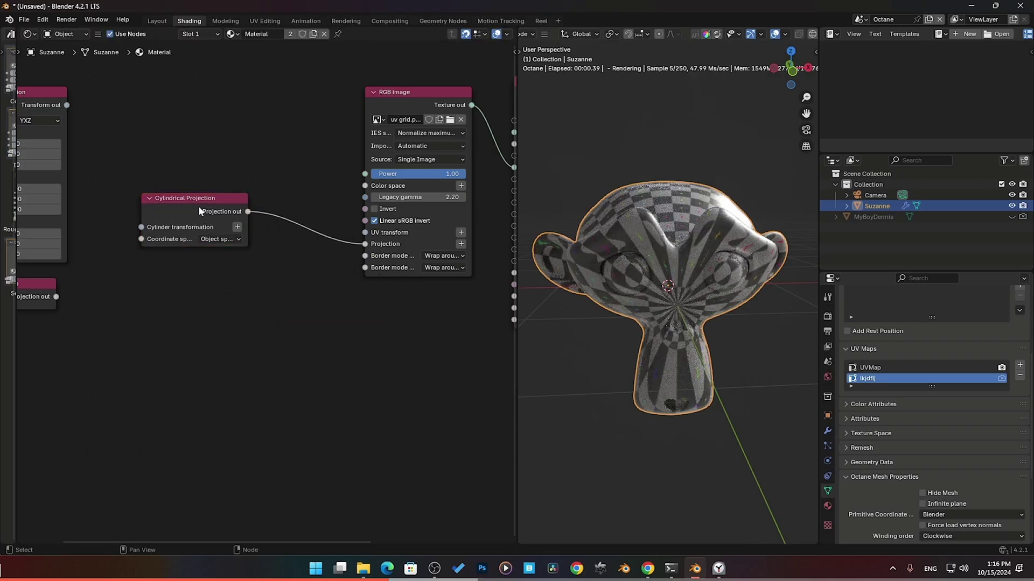
drag(173, 236, 237, 257)
click(301, 248)
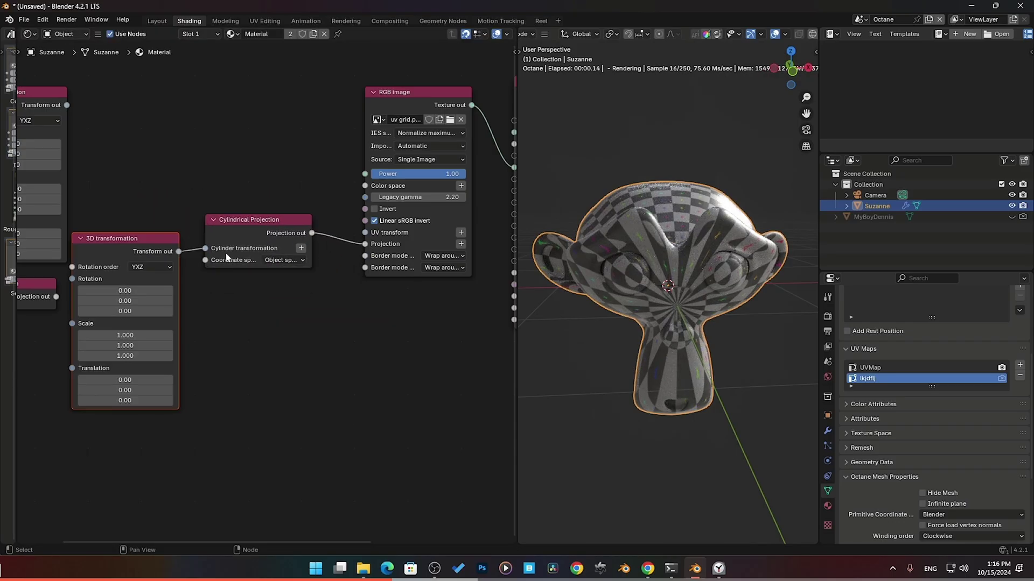
click(133, 286)
drag(130, 272, 108, 271)
drag(130, 350, 119, 350)
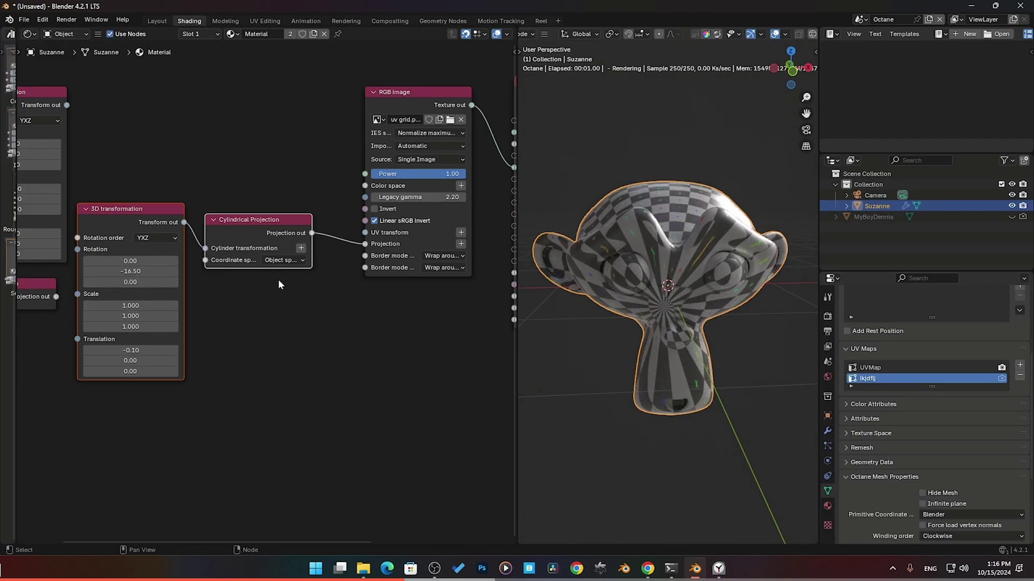
key(x)
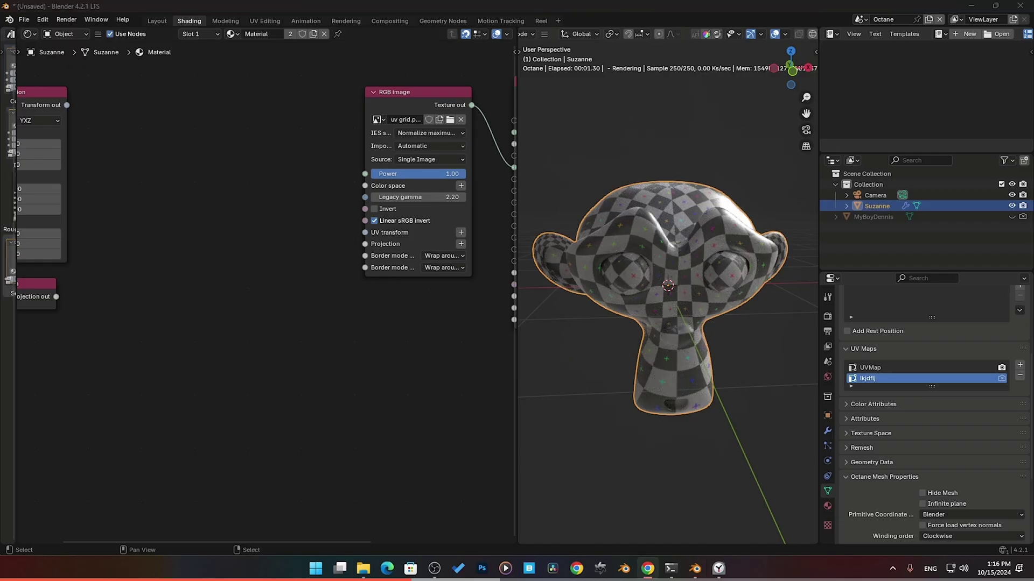
Feed a new Perspective Projection node into the RGB image's Projection input and orbit around Suzanne to inspect
click(178, 232)
key(shift+a)
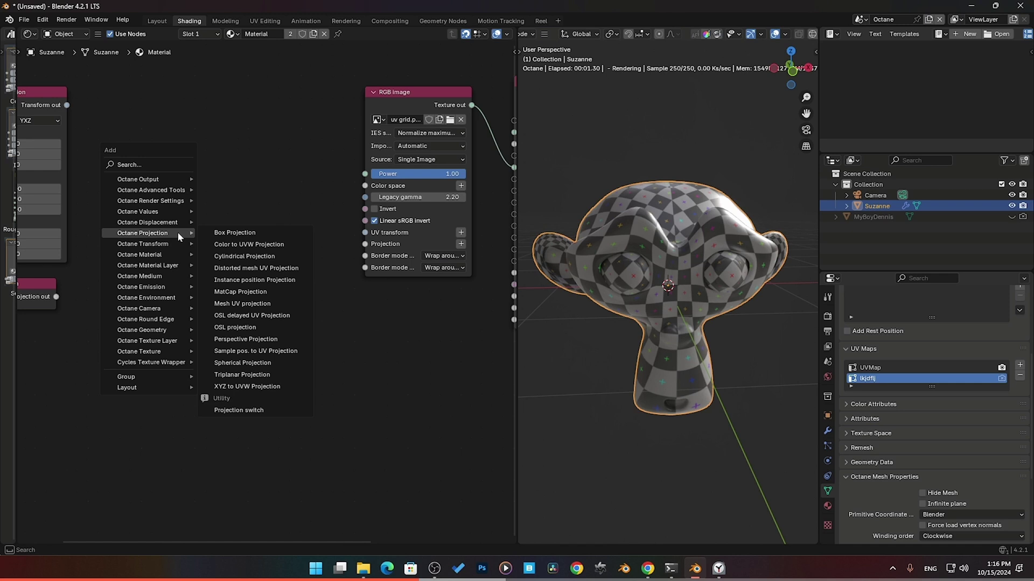
click(276, 338)
click(197, 204)
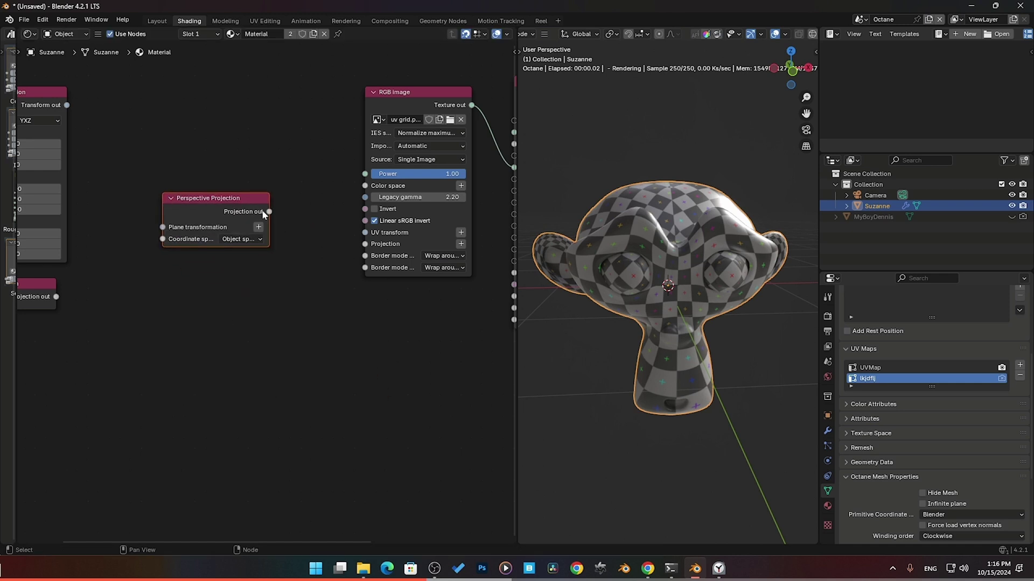
drag(269, 211, 365, 244)
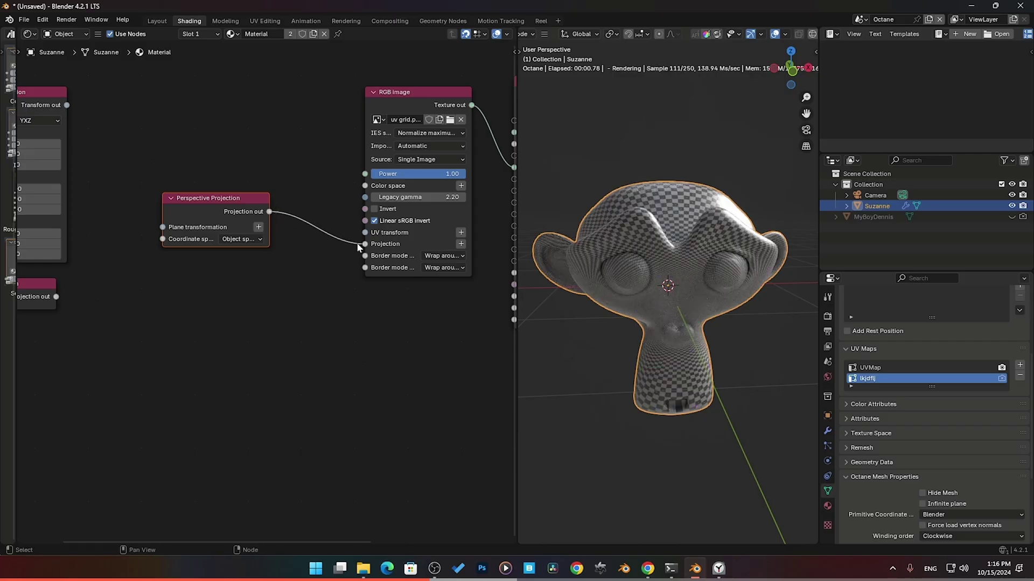
middle_drag(715, 338, 670, 319)
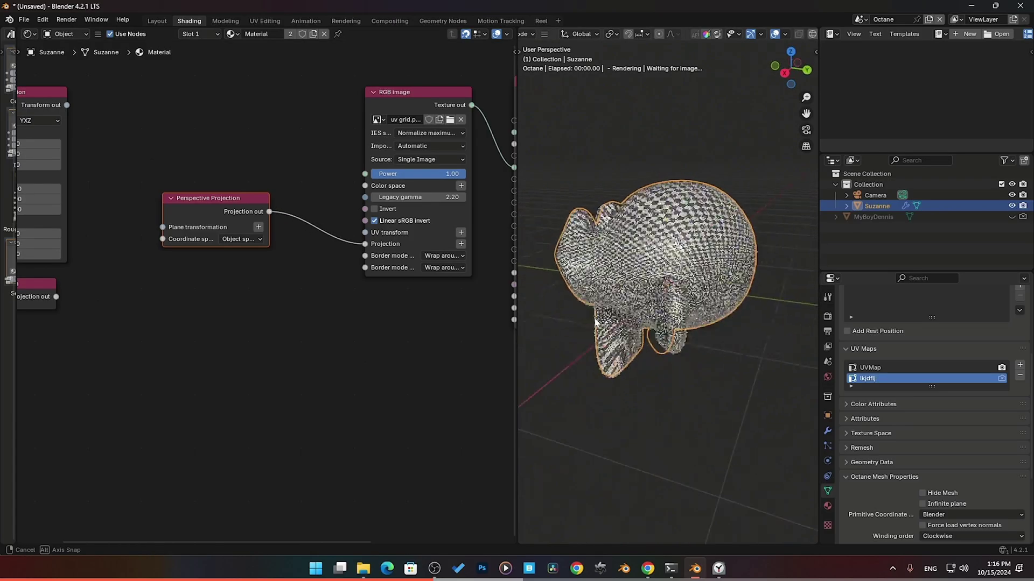
middle_drag(590, 322, 624, 323)
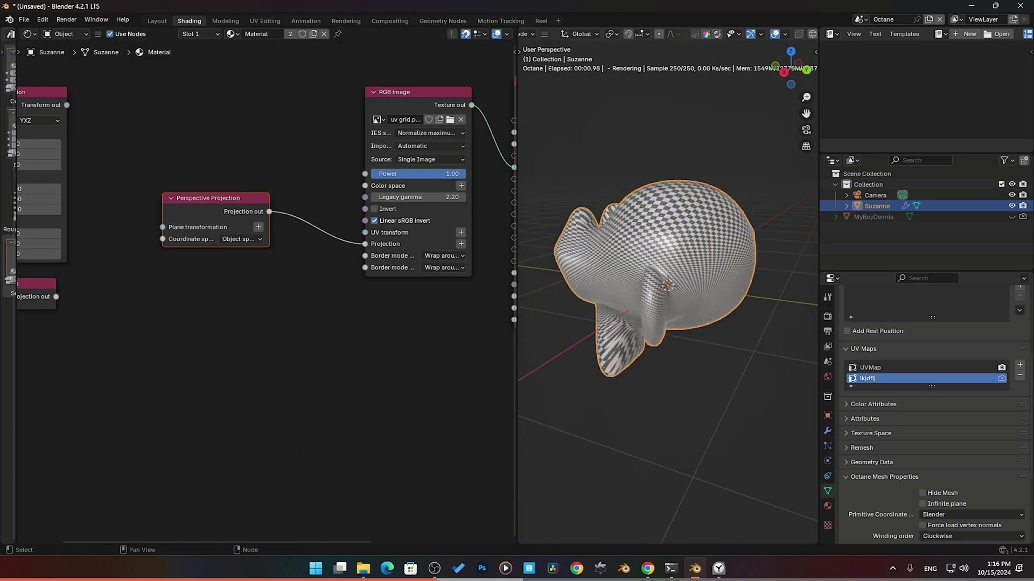
key(alt+Tab)
middle_drag(679, 283, 692, 278)
drag(210, 198, 220, 202)
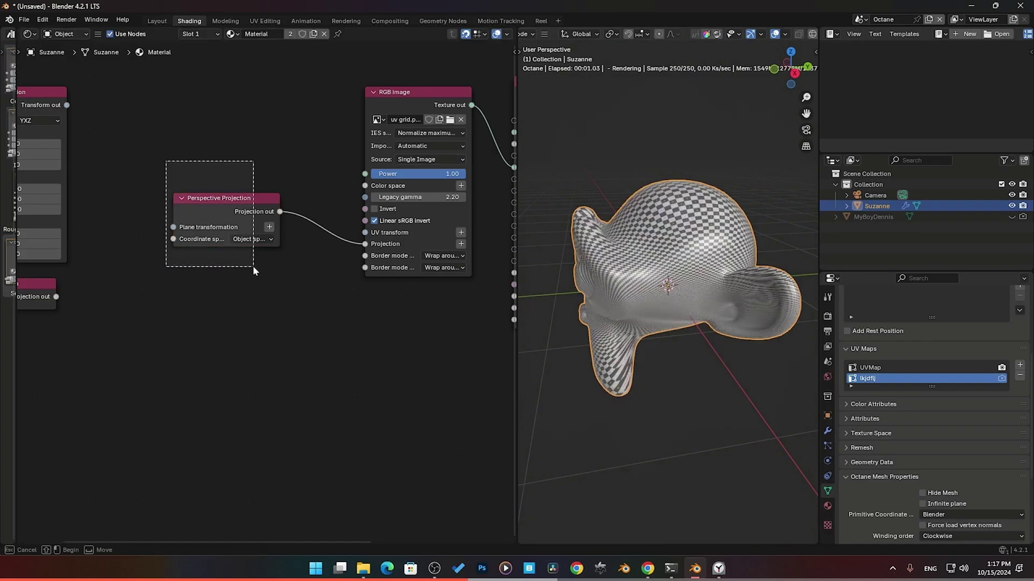
Delete the Perspective Projection node from Suzanne's material and switch the render engine to Cycles
key(x)
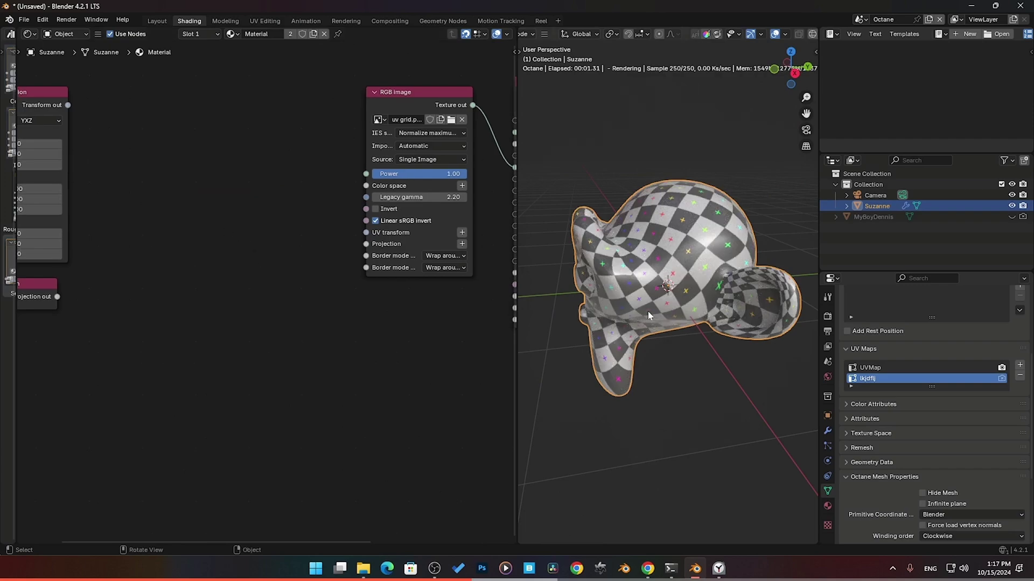
middle_drag(652, 291, 624, 271)
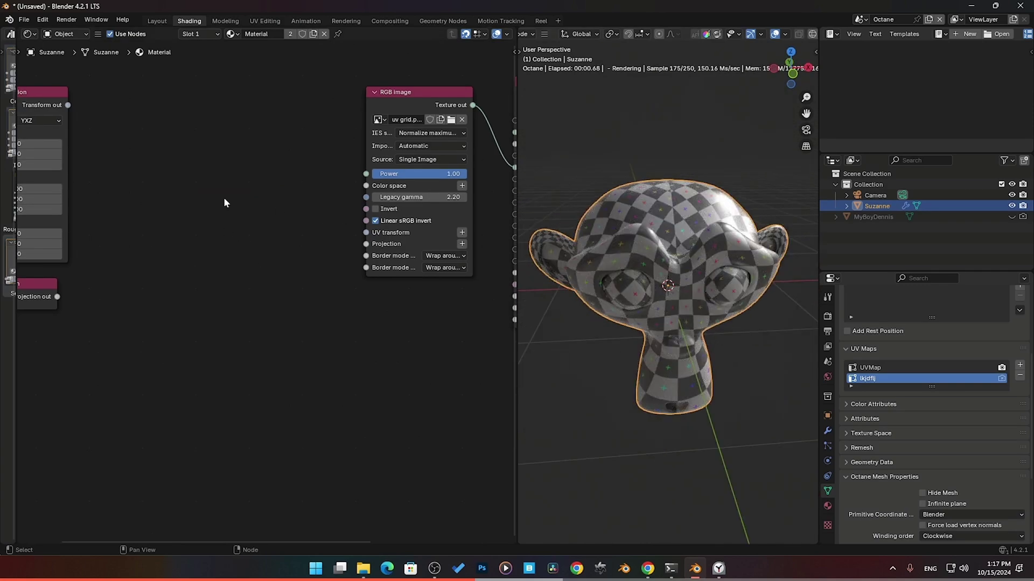
click(860, 19)
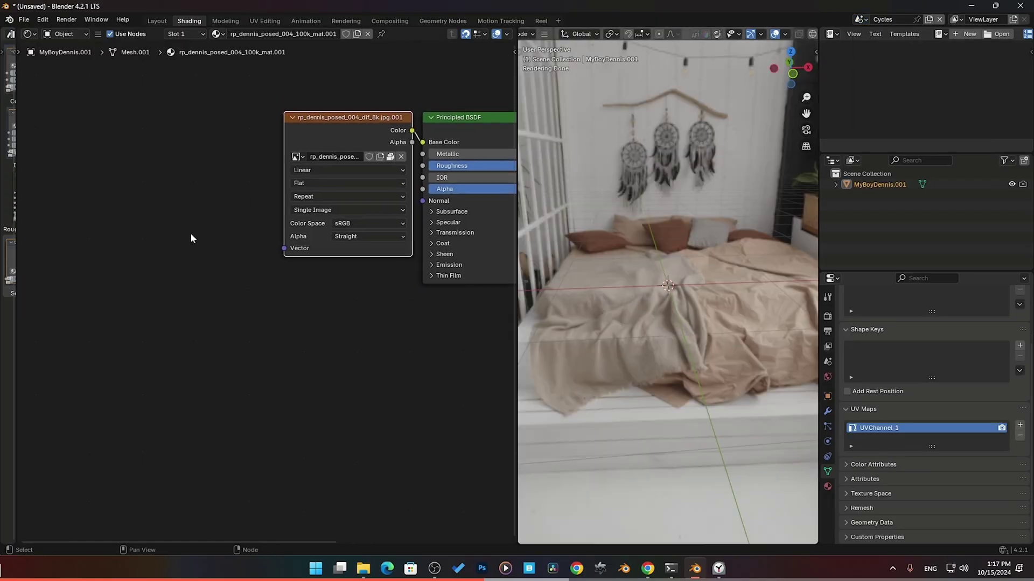
Add Texture Coordinate and Mapping nodes to the character's image texture with Ctrl+T, then return to Octane
key(shift+a)
key(ctrl+t)
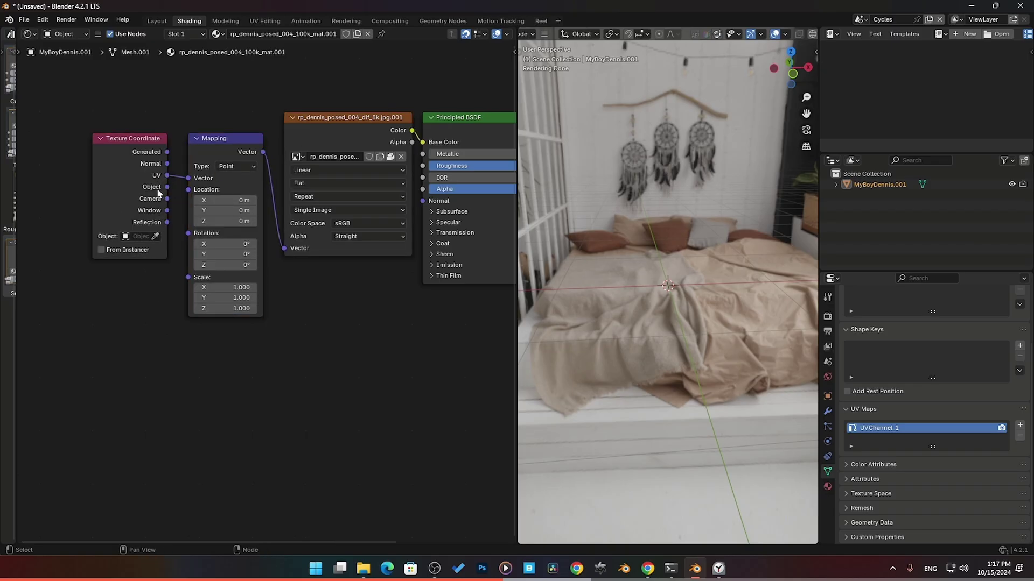
click(154, 193)
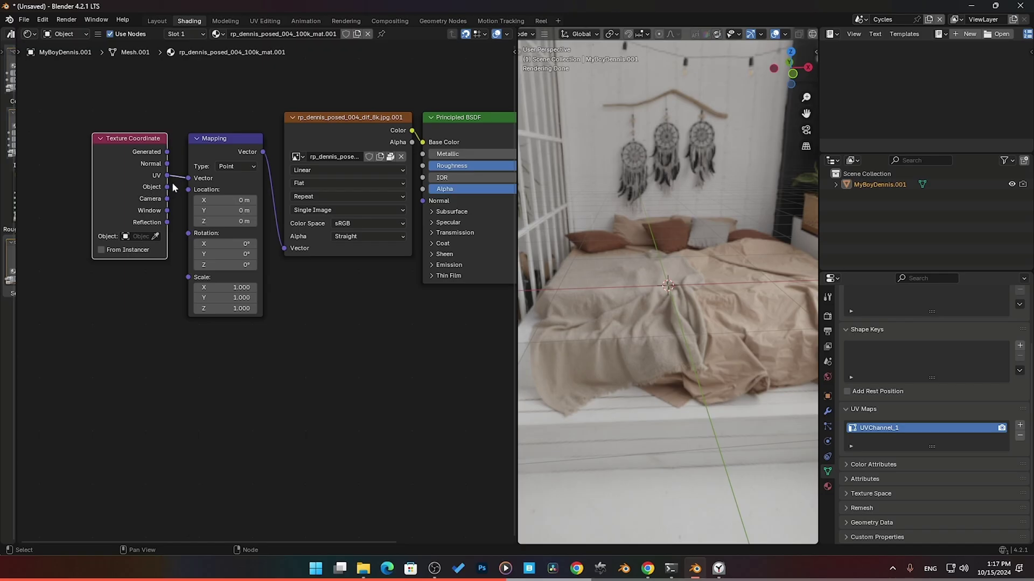
click(218, 34)
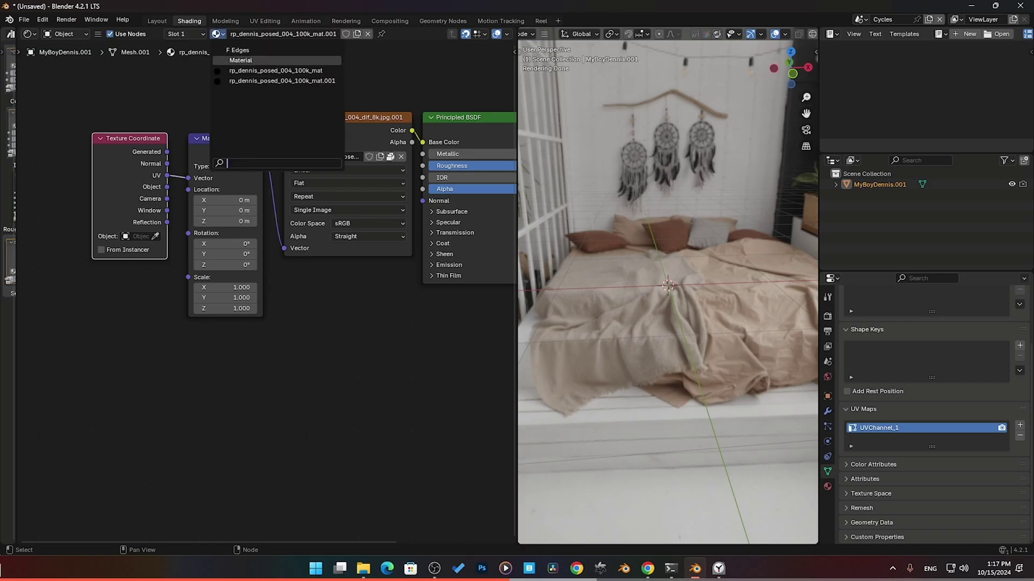
click(865, 21)
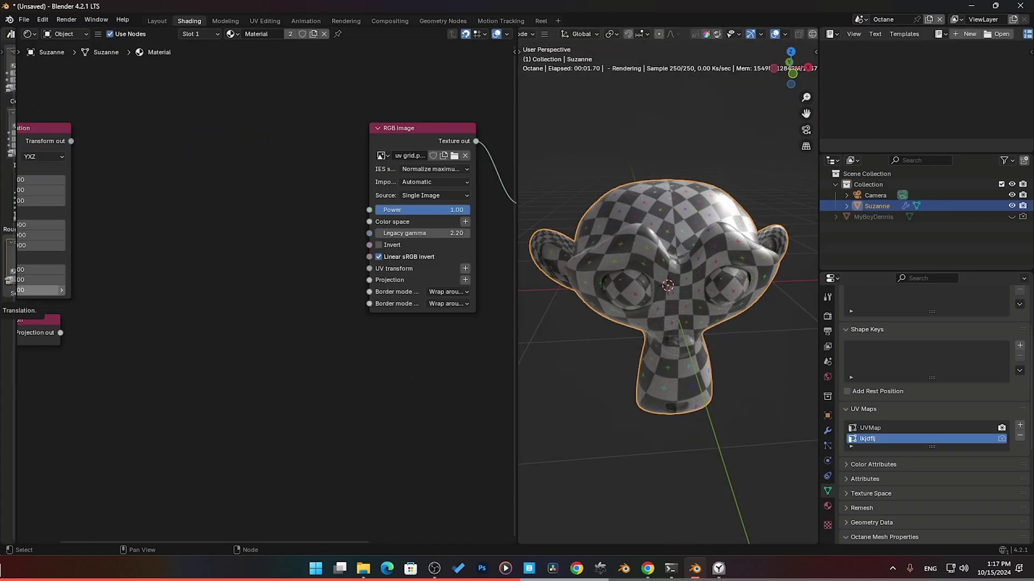
Add a Triplanar Projection node, link it into the RGB image's Projection input, and arrange both nodes
key(shift+a)
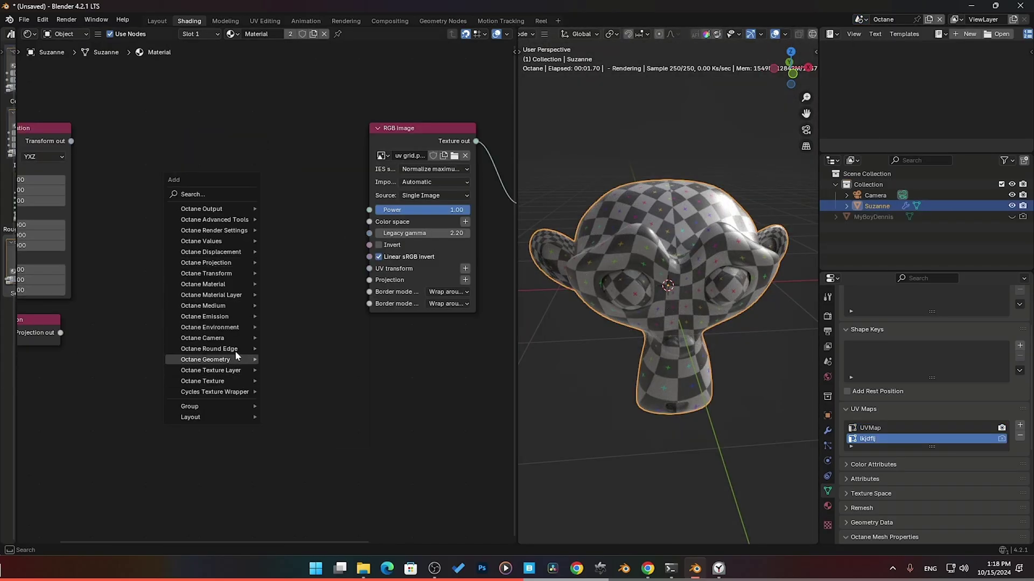
mouse_move(226, 263)
click(317, 408)
click(171, 237)
drag(274, 248, 369, 280)
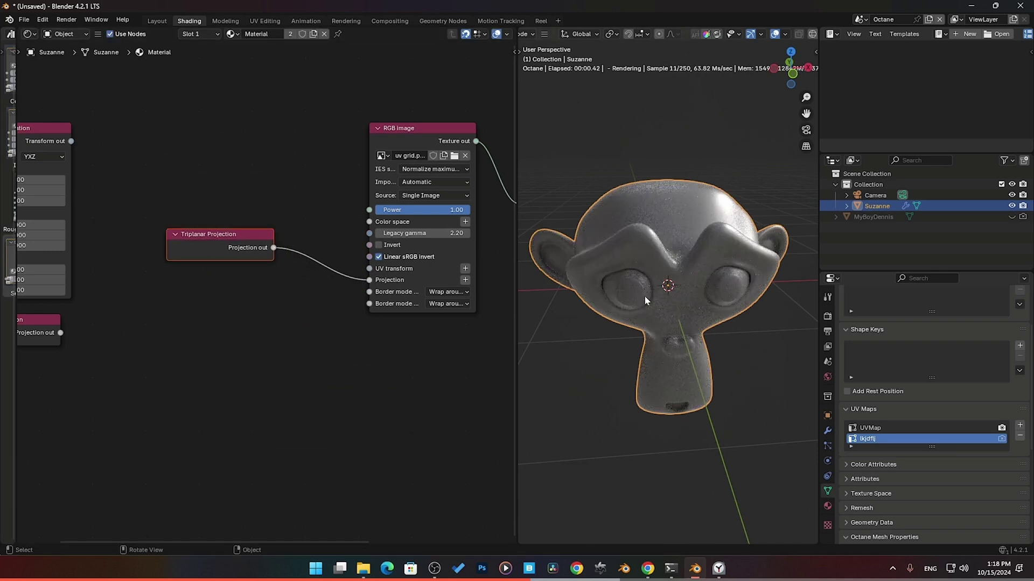
drag(209, 244, 166, 276)
drag(384, 136, 255, 146)
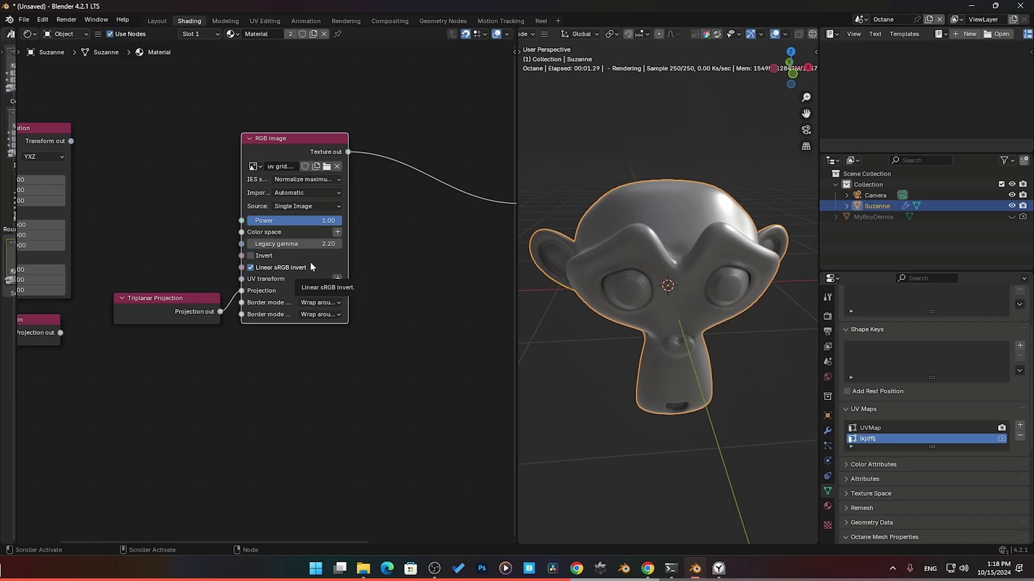
ctrl+scroll(327, 276, right, 3)
Search 'tr' and place a Triplanar map node beside the RGB image node
drag(119, 304, 120, 293)
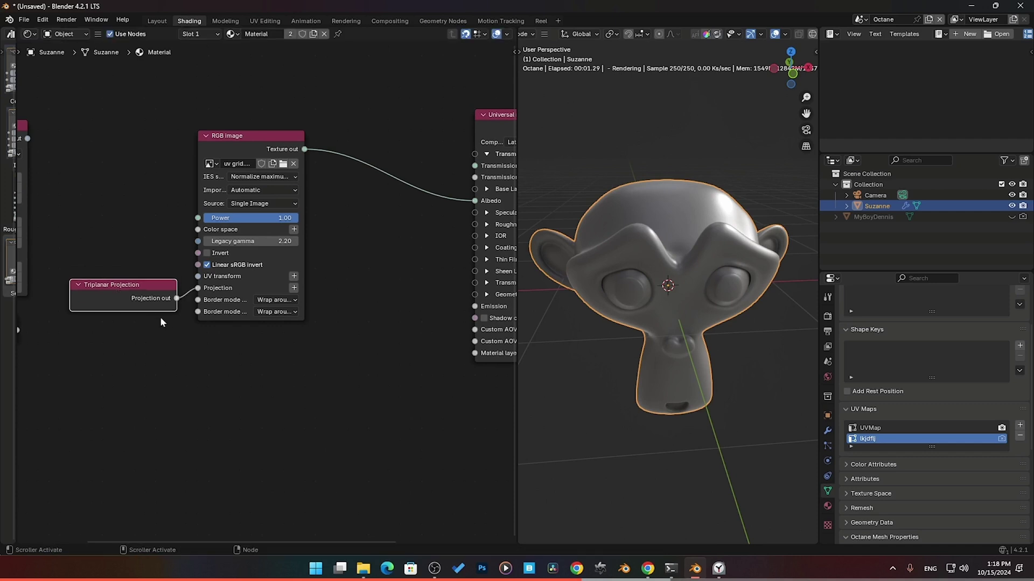
key(shift+a)
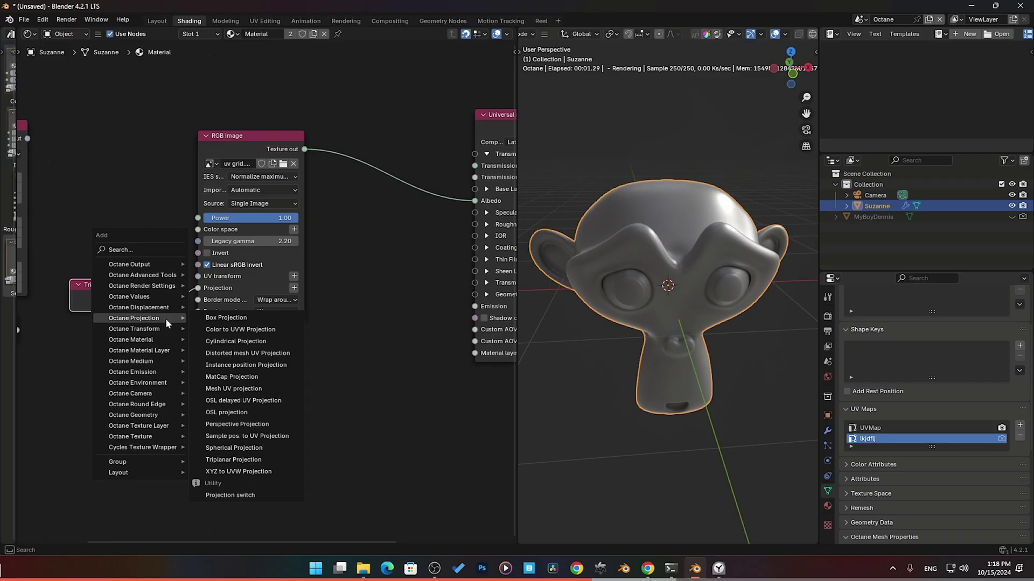
text(tr)
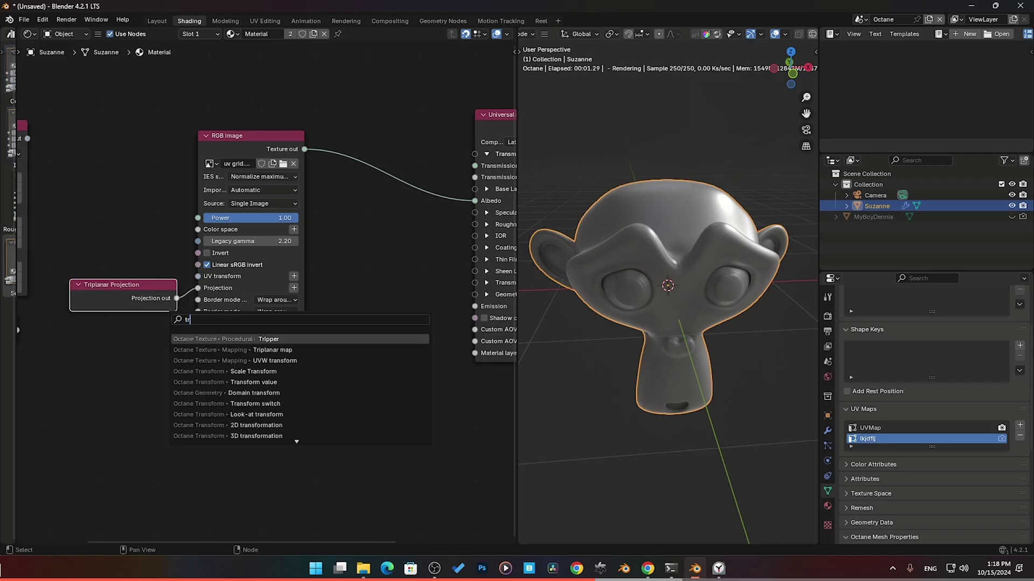
key(Down)
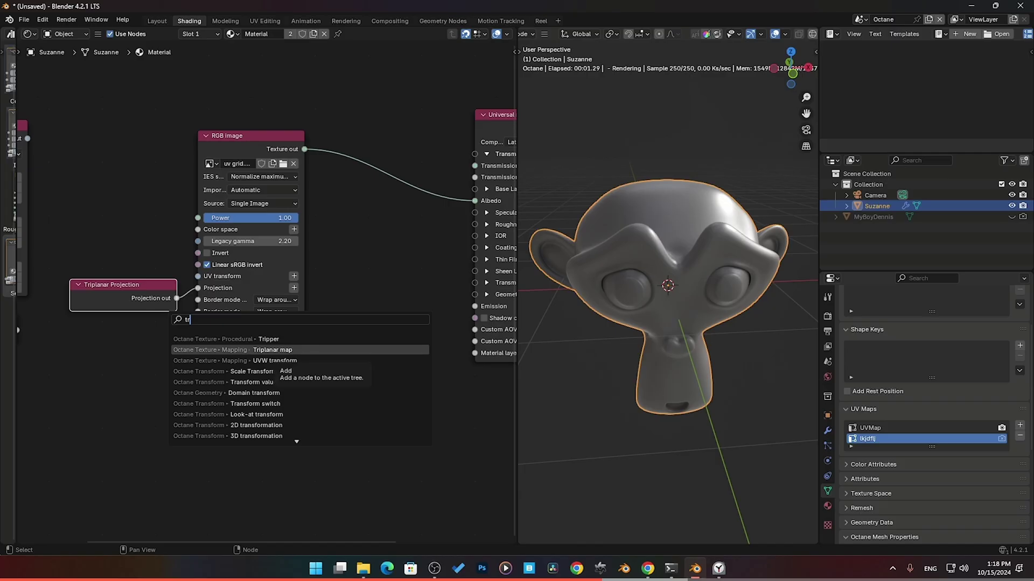
key(Return)
click(257, 347)
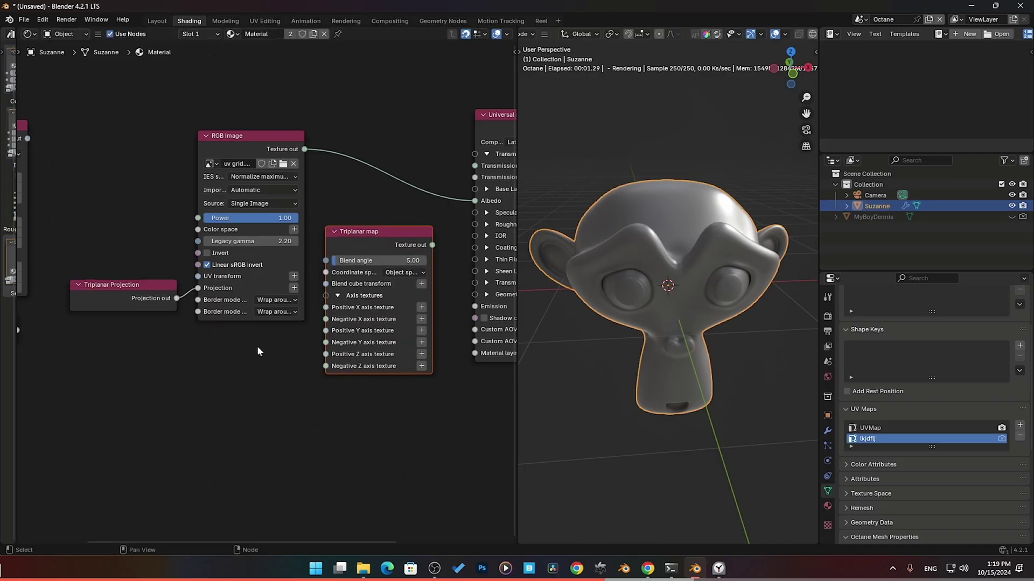
click(365, 240)
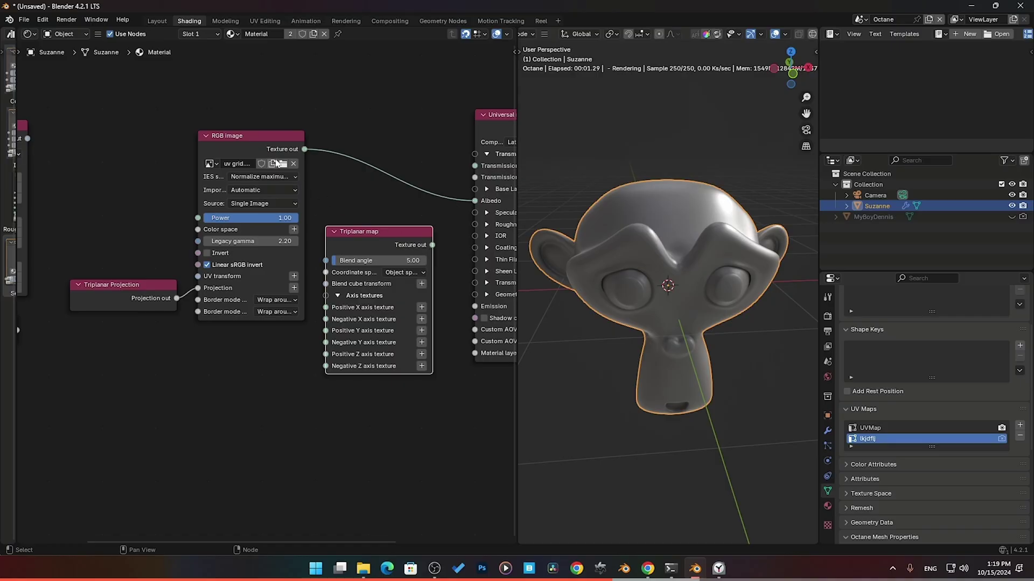
Insert the Triplanar map between the RGB image and Albedo, then rearrange and widen the nodes
drag(357, 239, 369, 163)
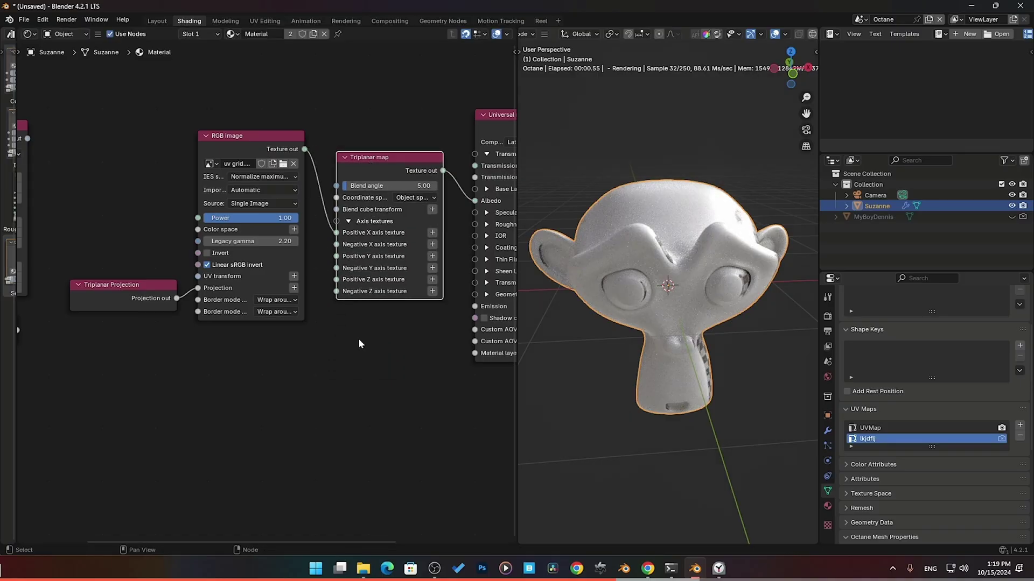
middle_drag(350, 338, 286, 333)
drag(272, 227, 259, 226)
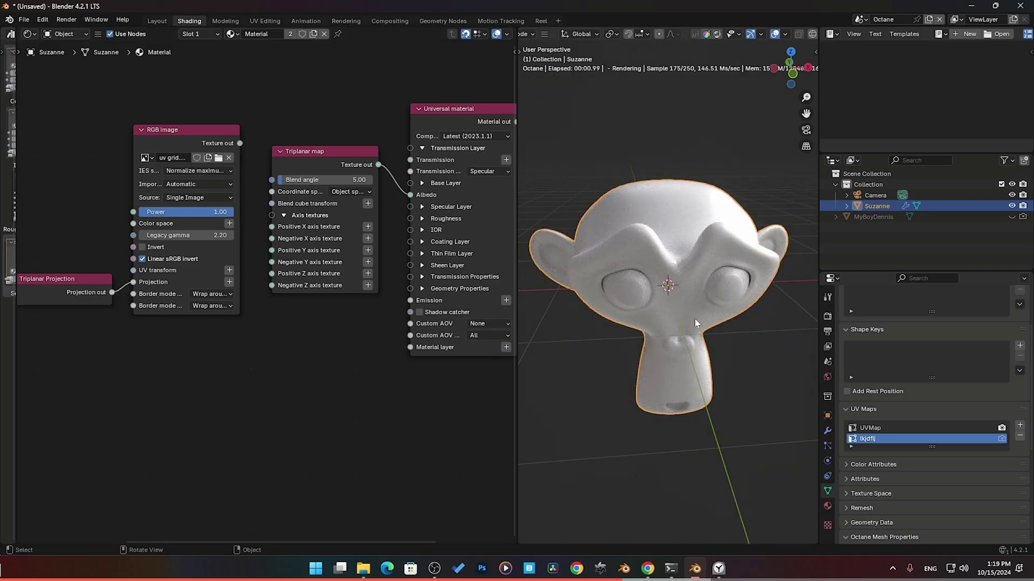
middle_drag(705, 317, 635, 323)
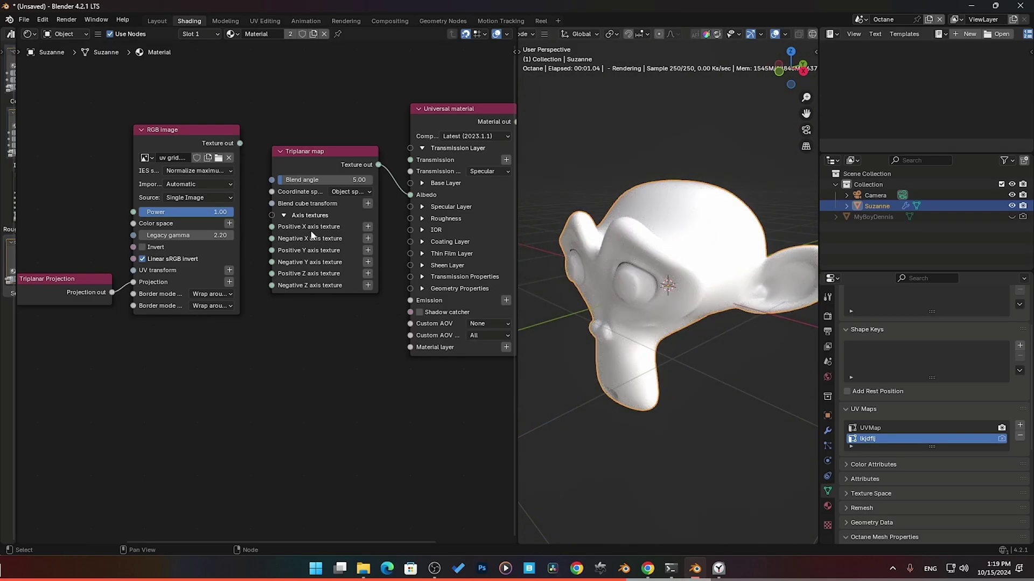
middle_drag(300, 336, 355, 336)
click(242, 129)
drag(242, 130, 210, 130)
click(338, 162)
drag(330, 172, 286, 193)
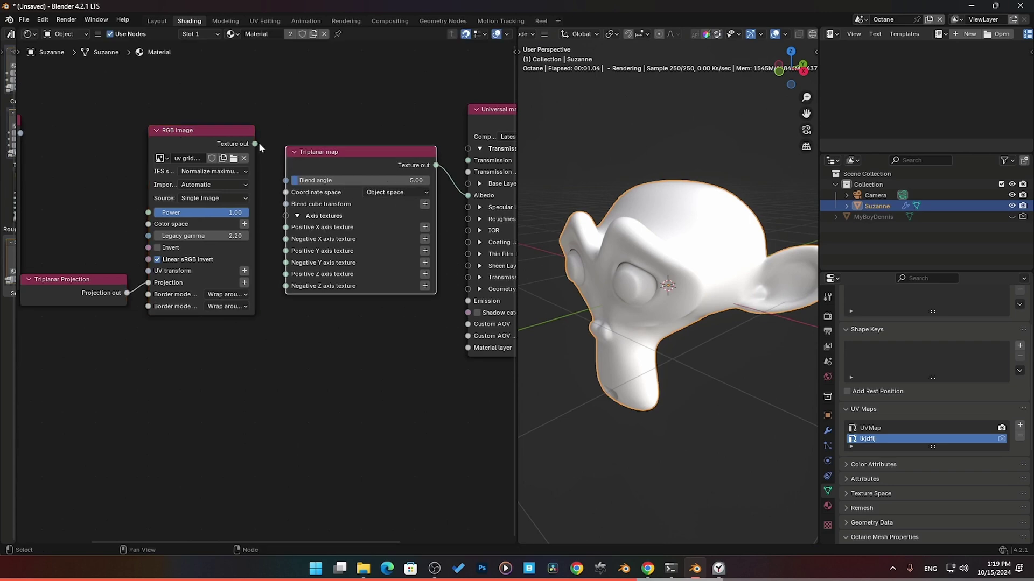
Connect the RGB image to Positive X, Negative X and the remaining axis texture inputs
drag(256, 144, 286, 227)
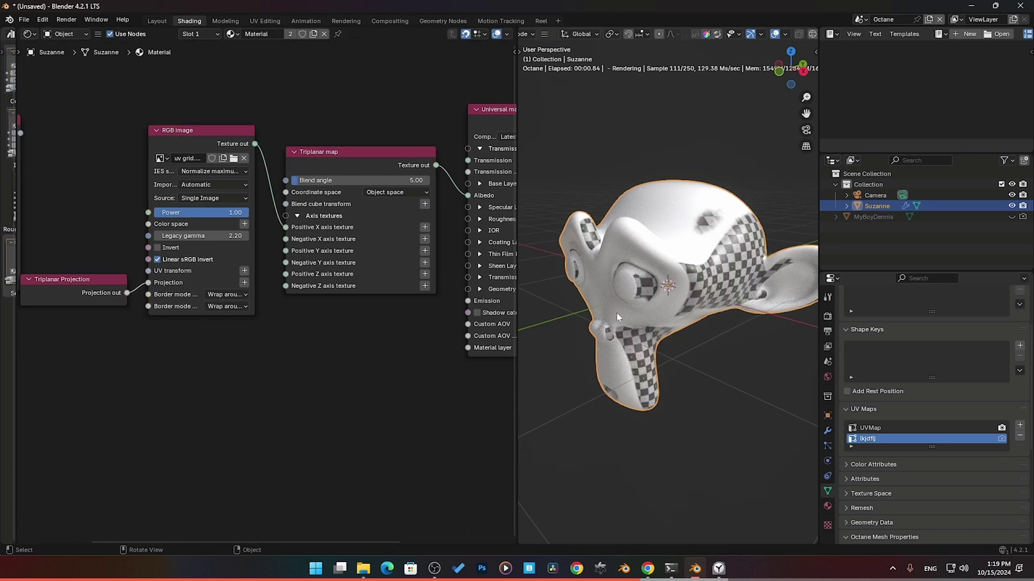
middle_drag(616, 313, 713, 286)
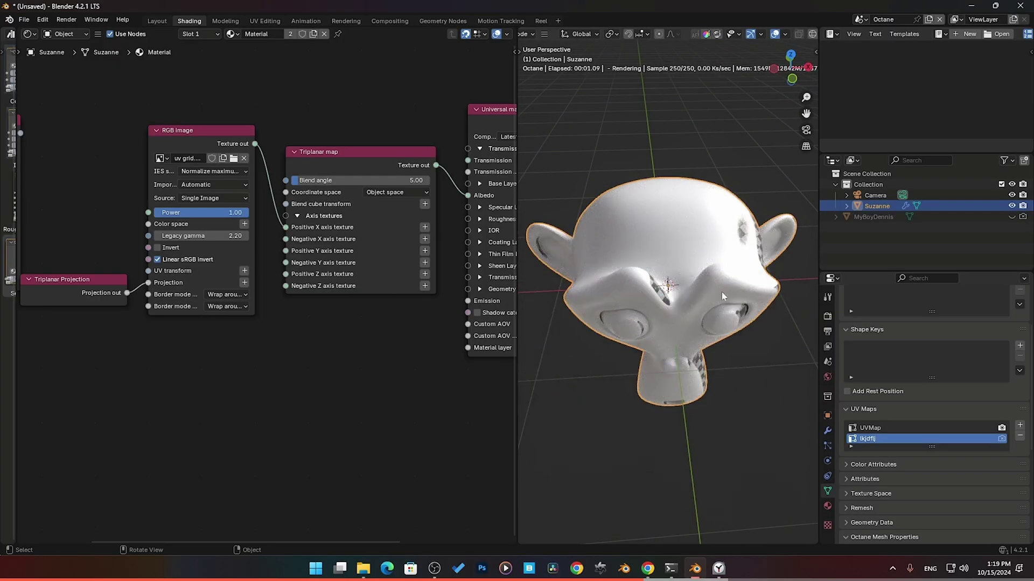
middle_drag(608, 286, 699, 297)
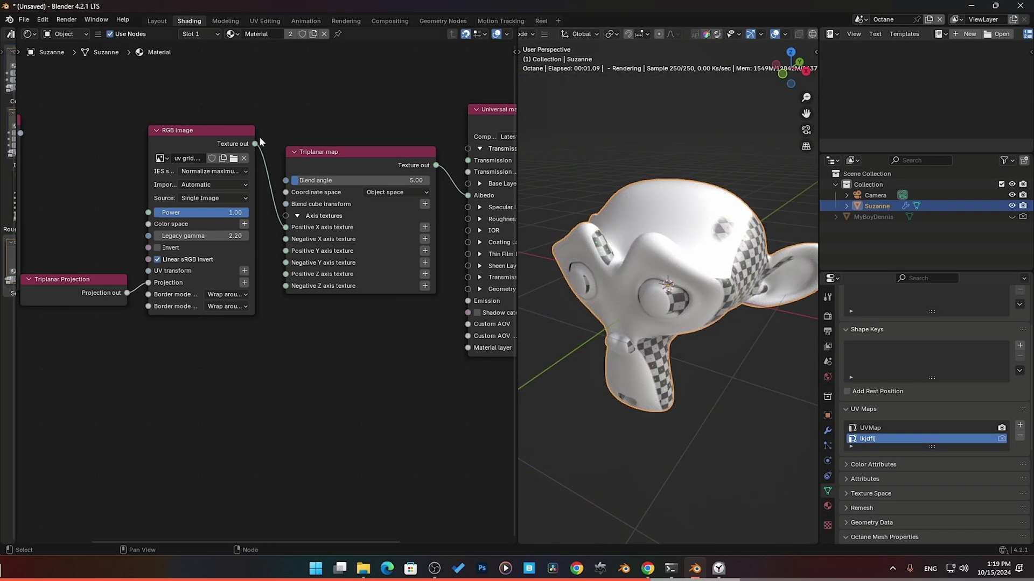
drag(255, 144, 286, 239)
middle_drag(622, 295, 603, 281)
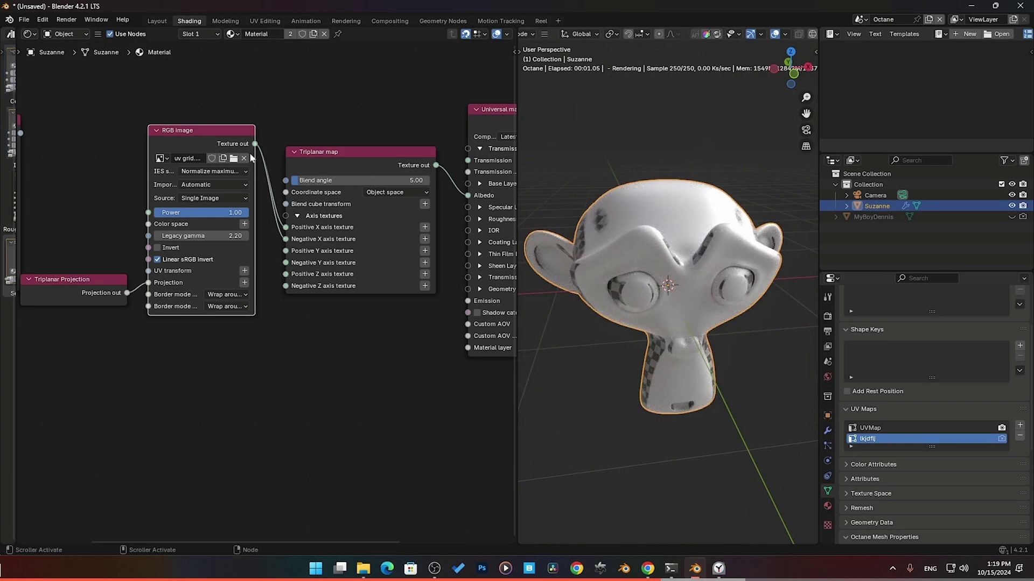
drag(255, 144, 281, 283)
middle_drag(667, 338, 681, 286)
scroll(681, 285, up, 3)
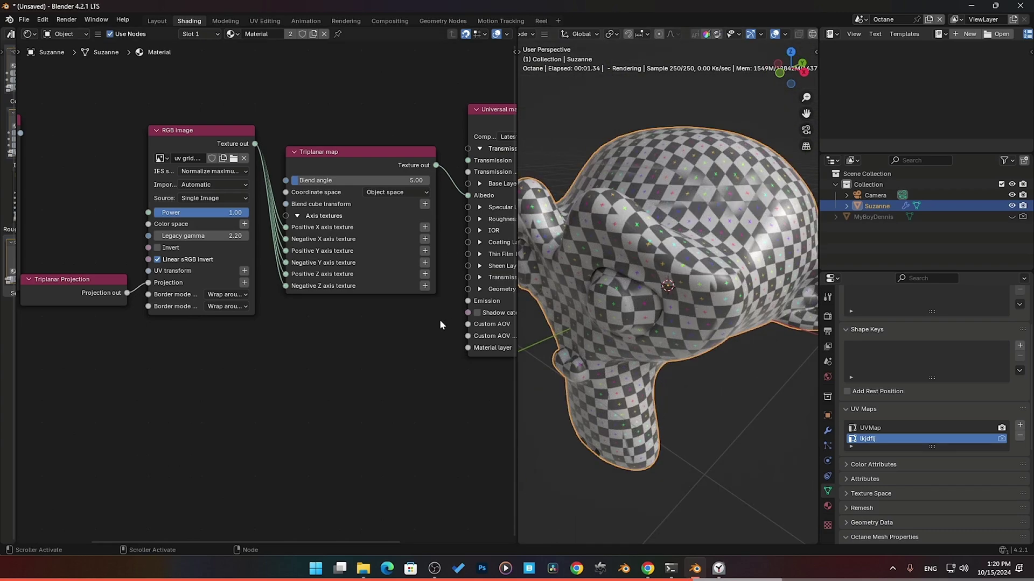
Adjust the Triplanar map's blend angle, trying 11.21 before settling on 5.88
middle_drag(440, 319, 417, 334)
middle_drag(735, 209, 733, 228)
middle_drag(382, 319, 380, 319)
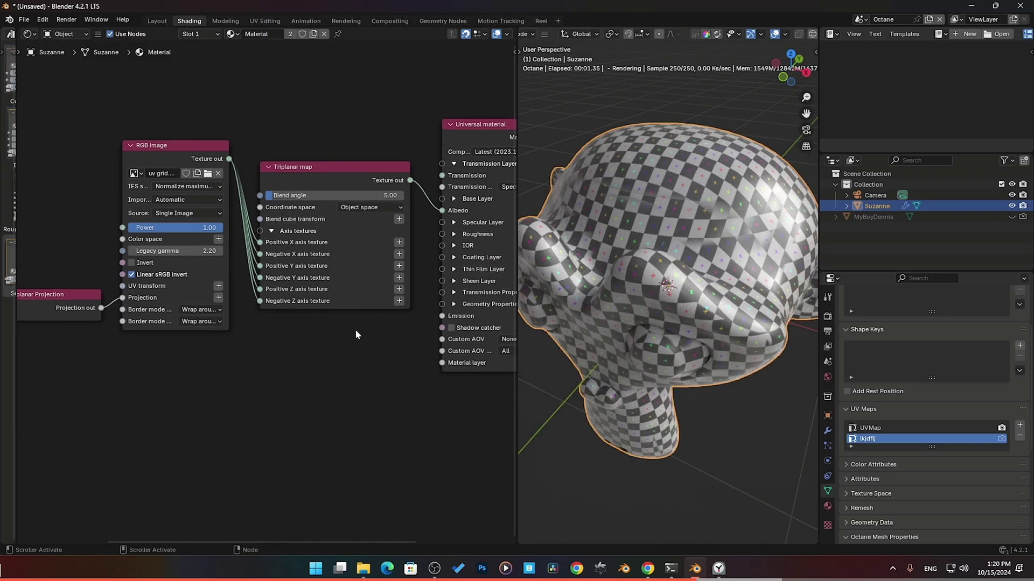
drag(323, 195, 269, 195)
middle_drag(619, 280, 582, 269)
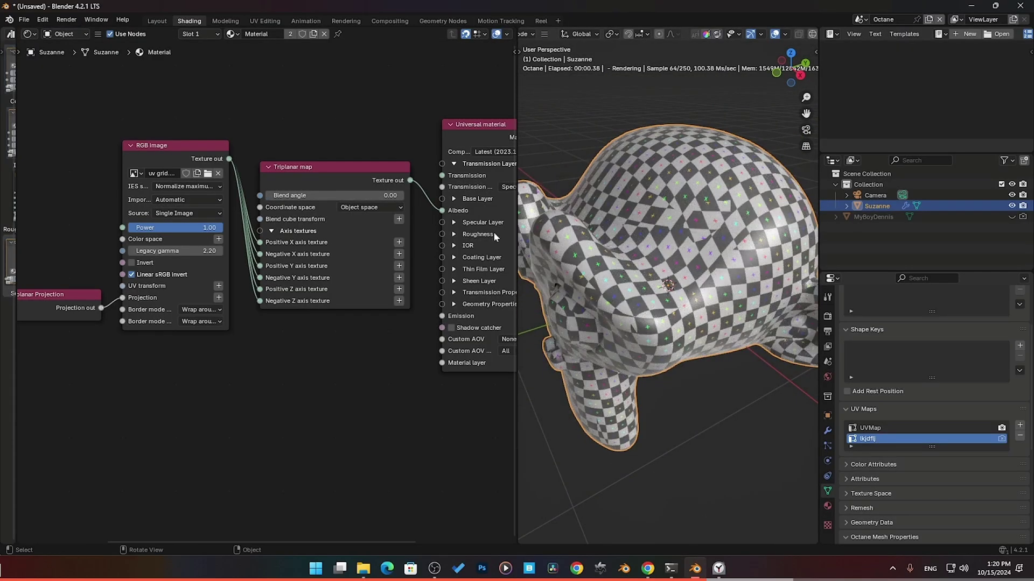
drag(323, 196, 276, 200)
Try World coordinate space, then return the Triplanar map to Object space
click(364, 207)
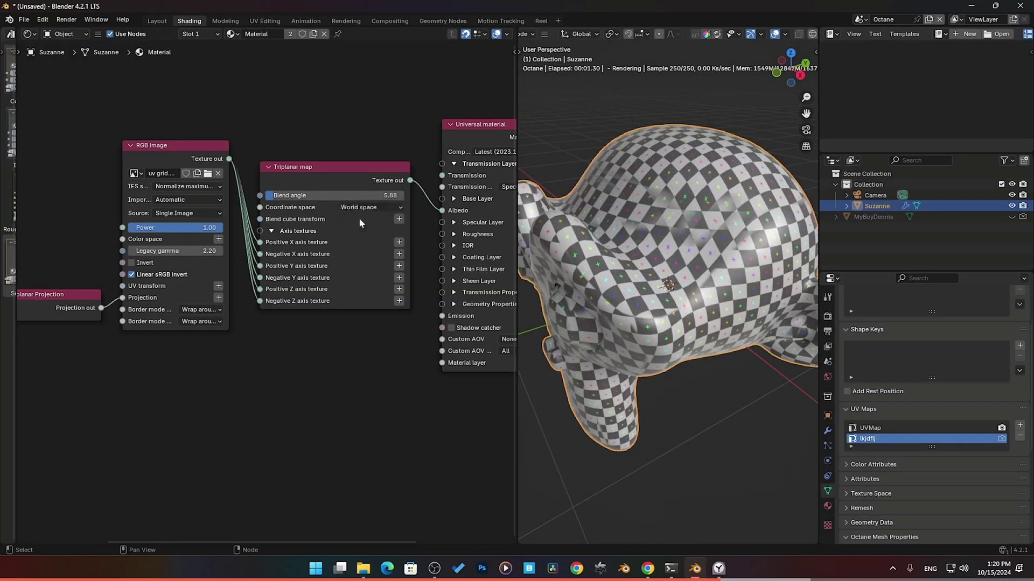
click(358, 218)
click(366, 207)
click(366, 229)
middle_drag(124, 214, 148, 213)
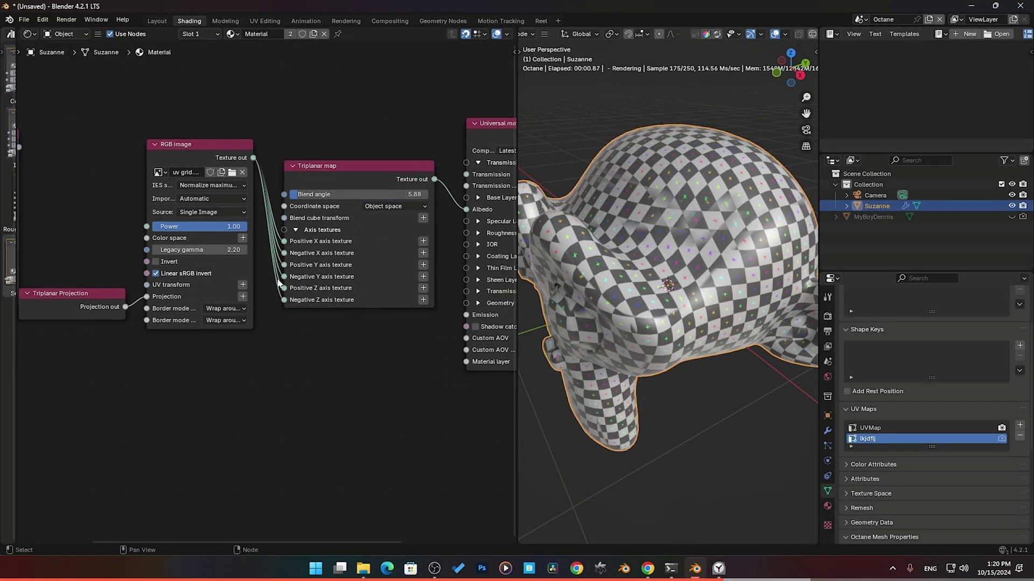
Add a 3D transformation node for the texture, nudge its translation and scale it to 1.150
drag(95, 223, 176, 325)
drag(206, 148, 110, 158)
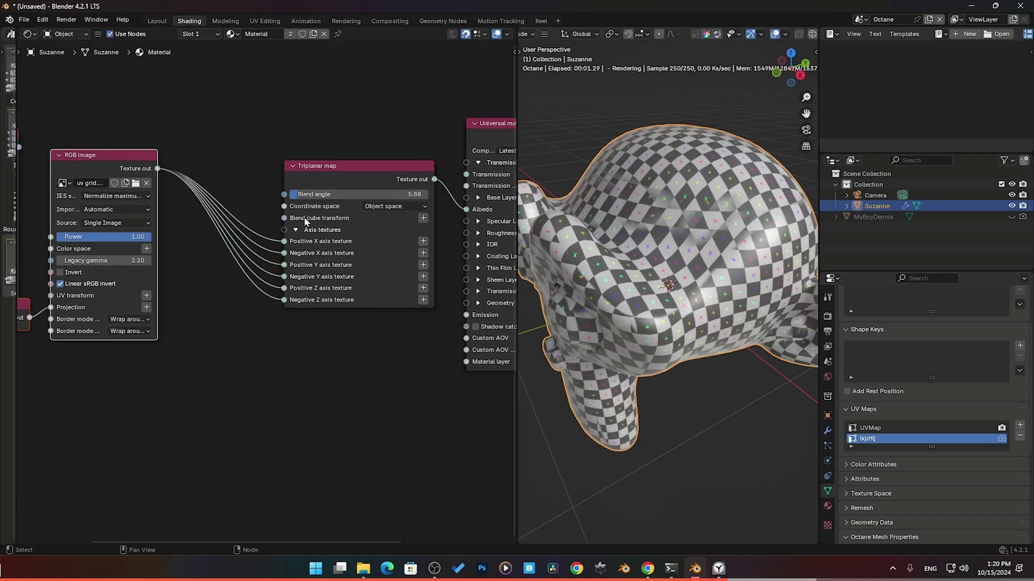
click(423, 218)
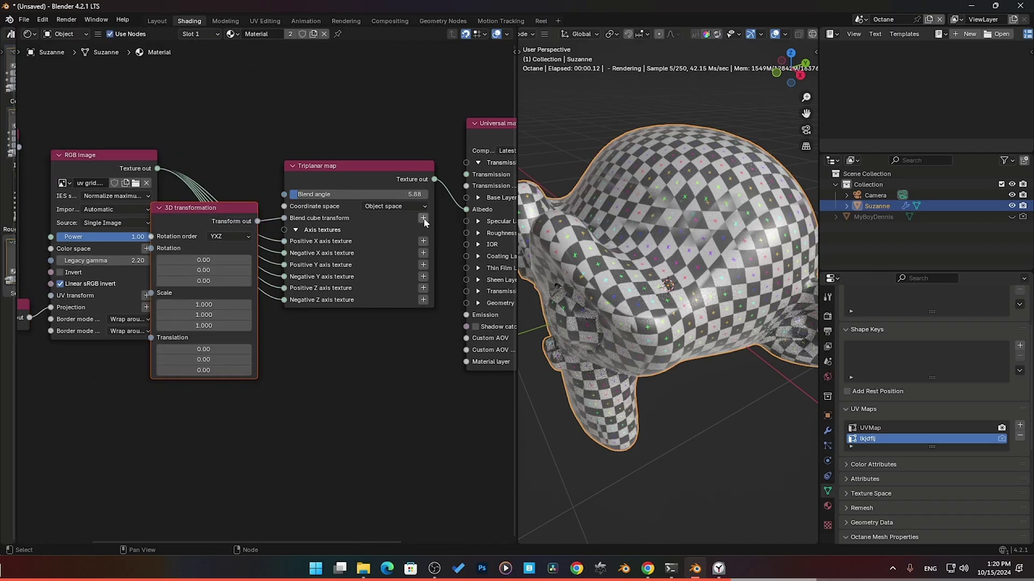
click(226, 250)
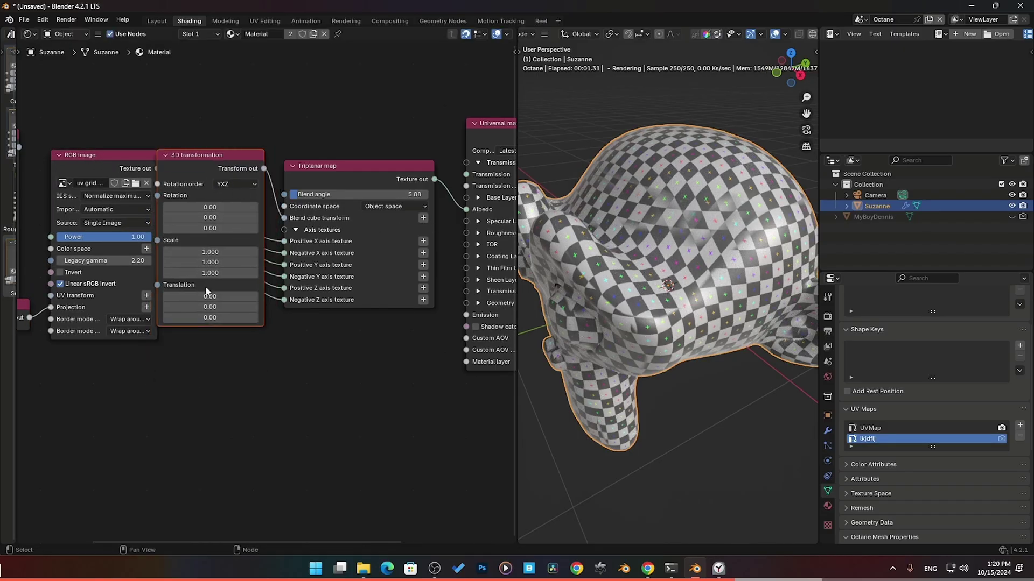
drag(210, 296, 213, 296)
mouse_move(210, 307)
mouse_down()
mouse_move(221, 307)
mouse_move(204, 307)
mouse_move(216, 317)
mouse_move(207, 317)
mouse_up()
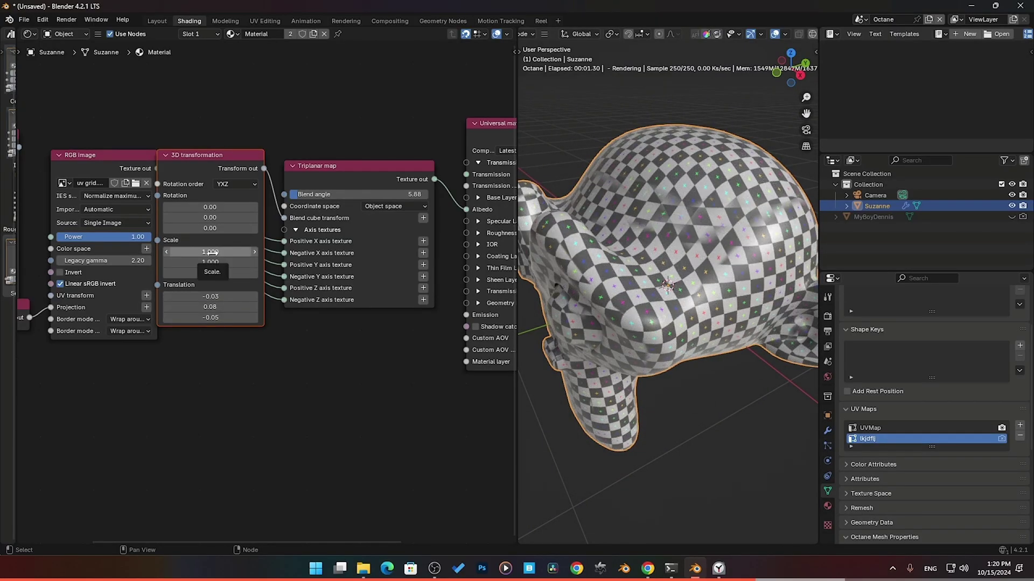
drag(210, 252, 223, 252)
Set the transformation's X rotation to 5.40, increase it further, and inspect Suzanne from several angles
click(210, 207)
text(5.4)
key(Return)
drag(210, 208, 225, 236)
middle_drag(592, 291, 636, 292)
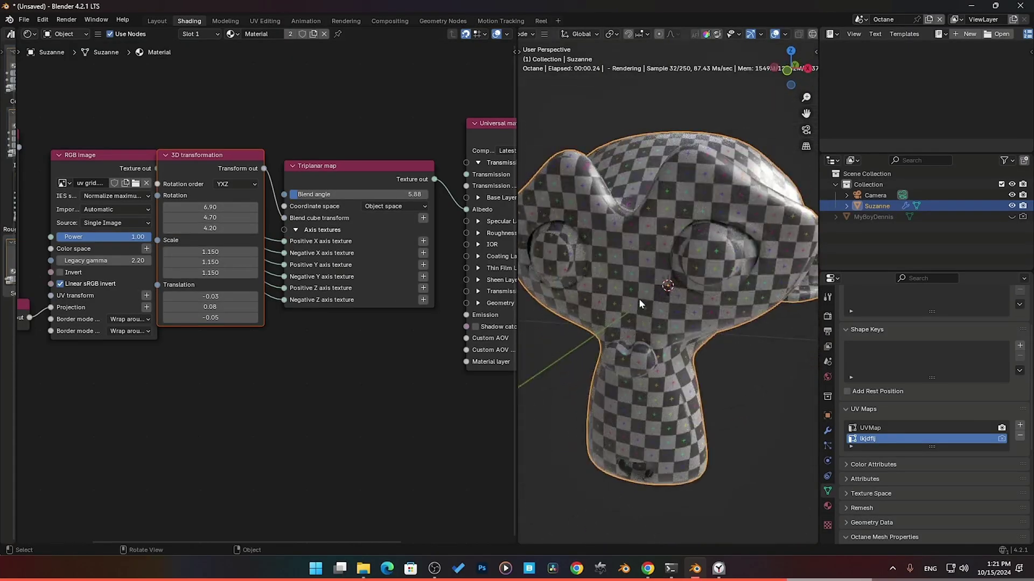
middle_drag(639, 298, 702, 350)
middle_drag(591, 188, 586, 334)
Deselect Suzanne, hide the viewport overlays, and raise the texture's Y rotation to 8.20
key(alt+a)
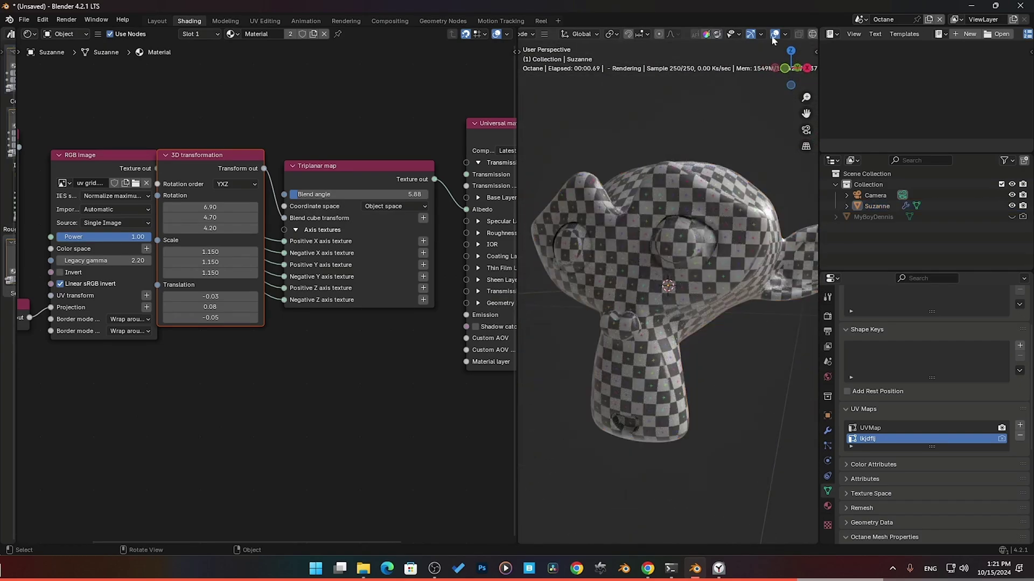
click(774, 34)
middle_drag(712, 330, 645, 262)
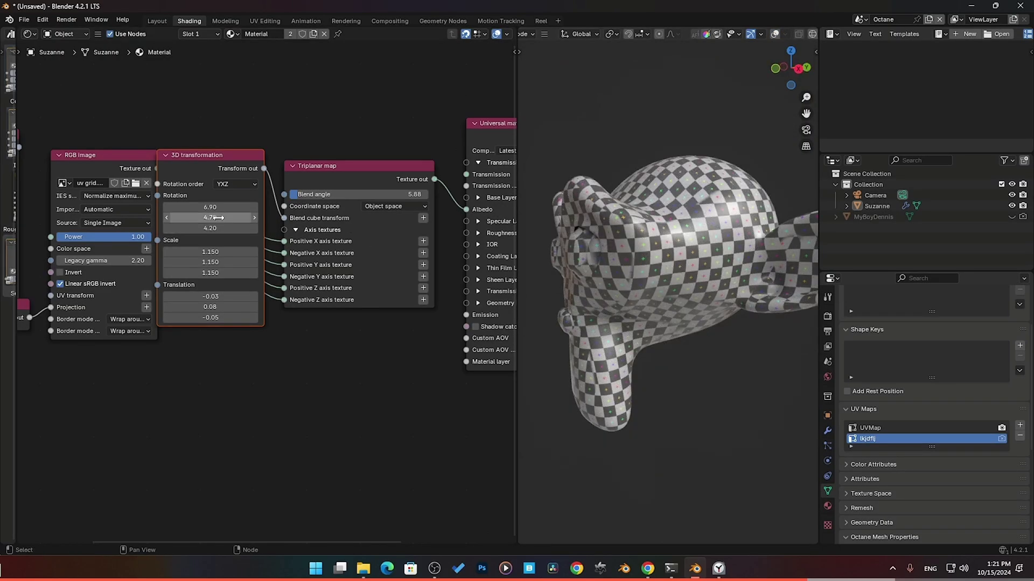
drag(215, 218, 264, 218)
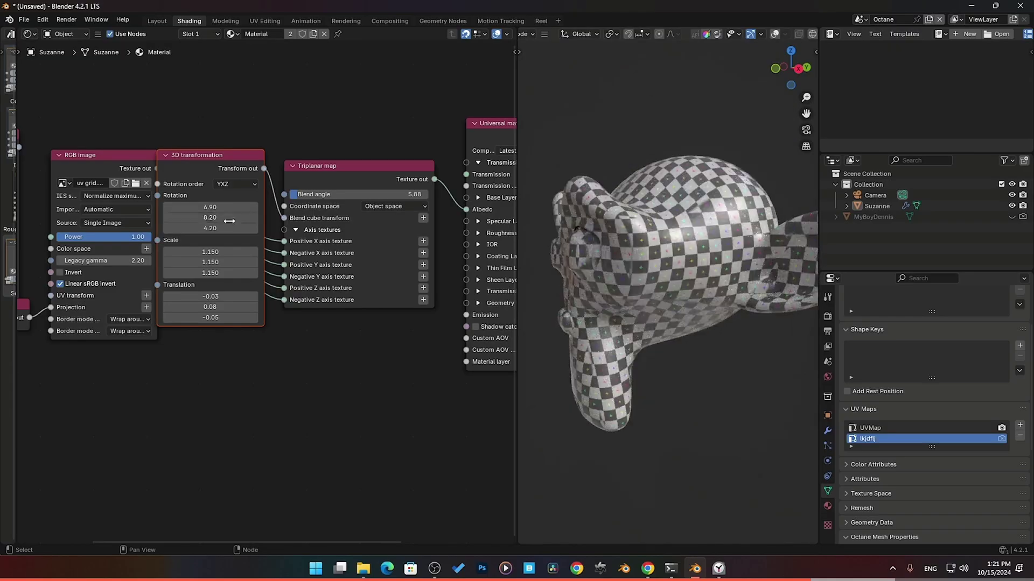
middle_drag(646, 269, 705, 317)
Rearrange the two Triplanar Projection nodes and delete the unused duplicate
drag(123, 153, 111, 154)
scroll(279, 302, down, 1)
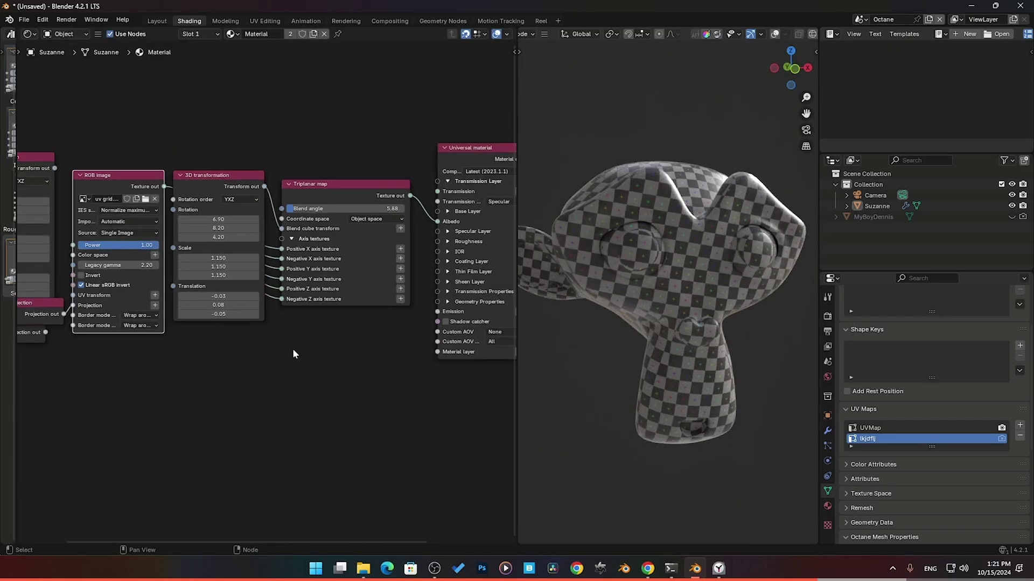
scroll(292, 350, down, 1)
middle_drag(292, 350, 371, 323)
drag(113, 285, 94, 305)
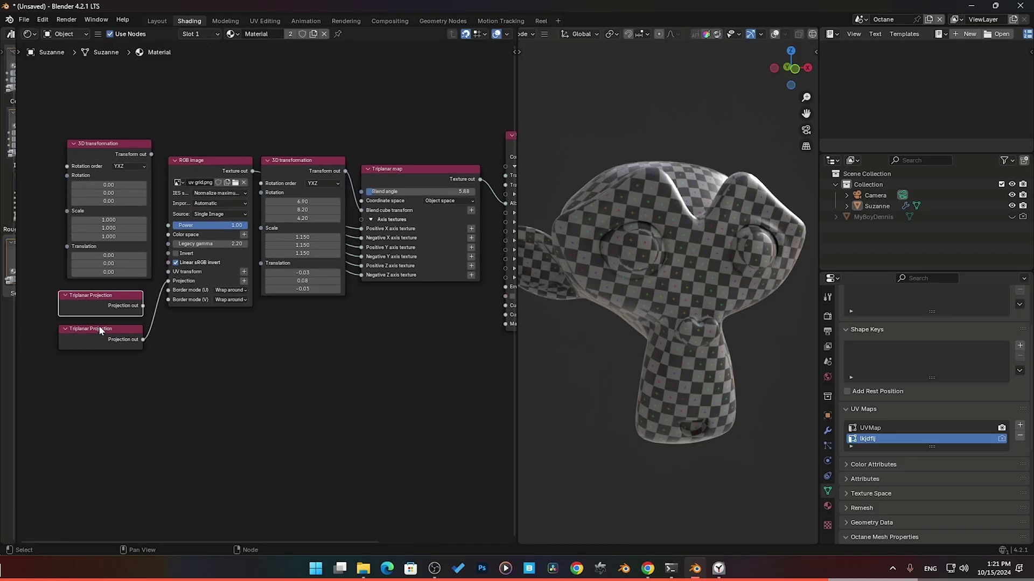
key(x)
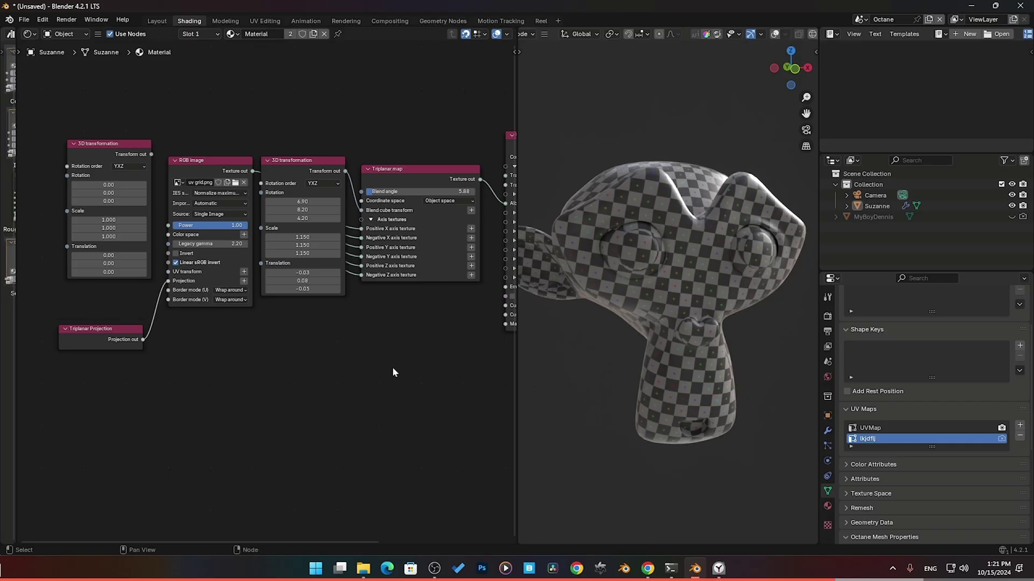
scroll(392, 367, down, 2)
drag(378, 325, 134, 335)
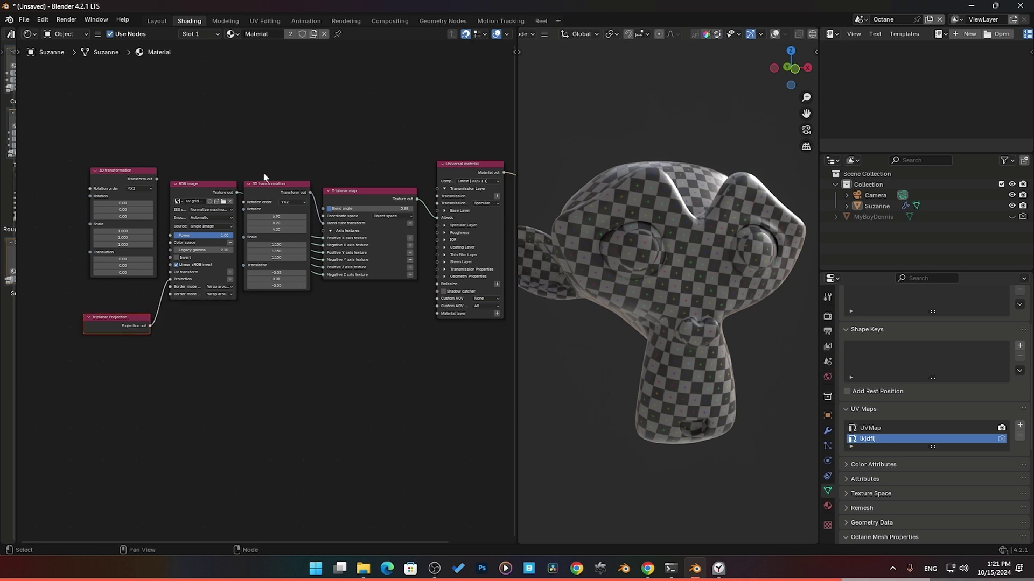
Add an XYZ to UVW Projection node and position it beside the RGB image node
click(269, 393)
key(shift+a)
mouse_move(267, 389)
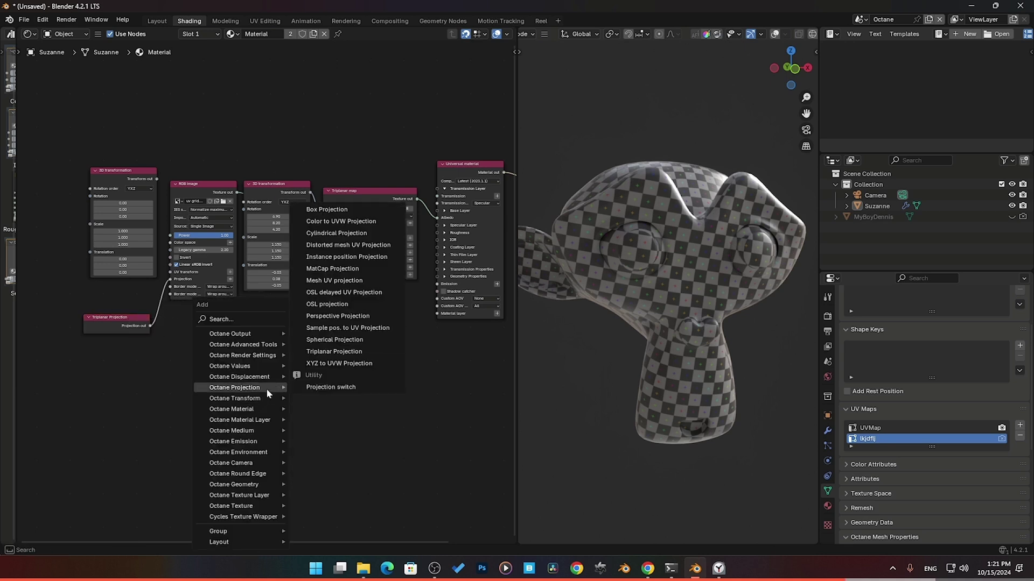
click(339, 364)
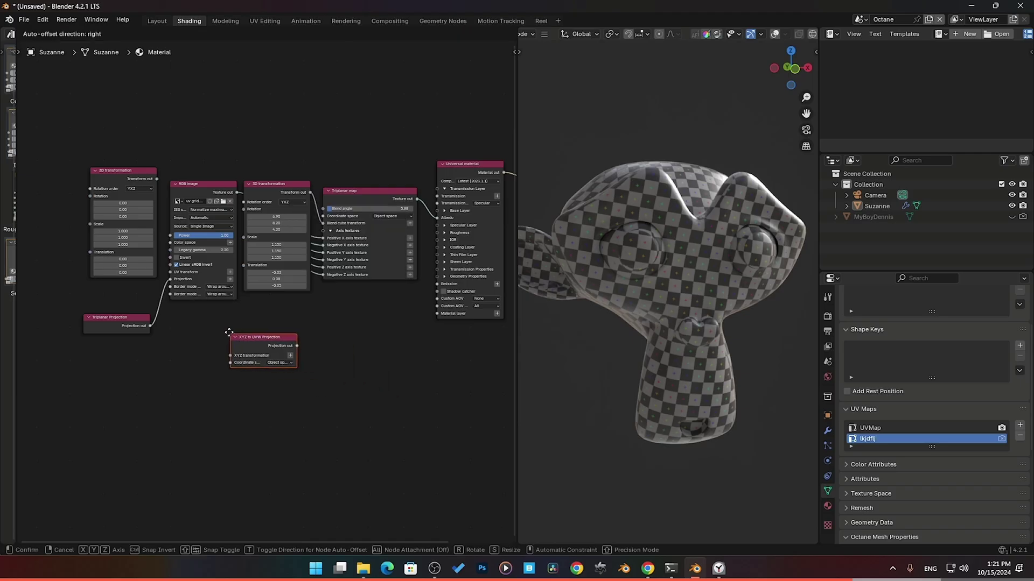
click(219, 323)
scroll(265, 356, up, 3)
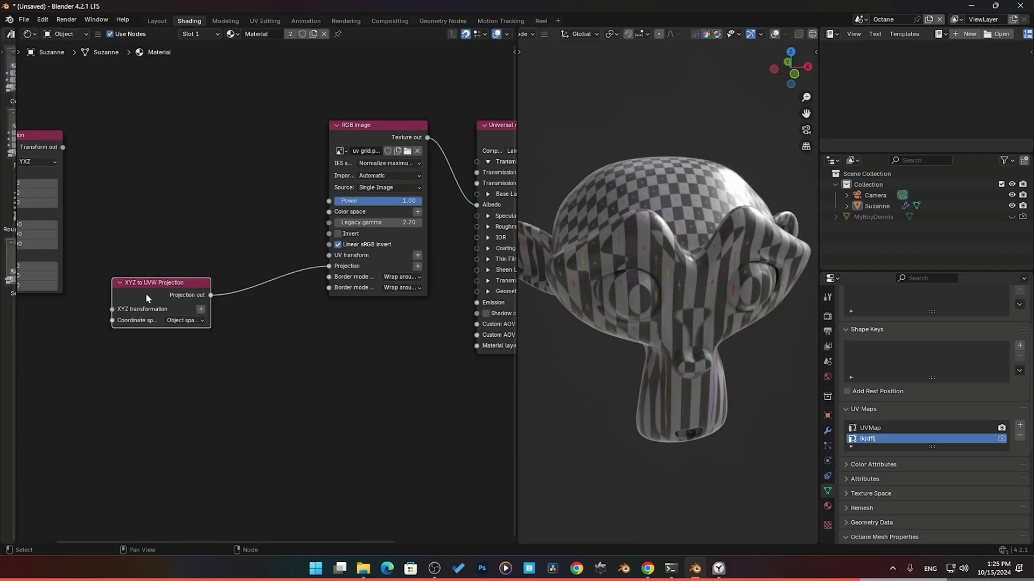
drag(176, 280, 214, 254)
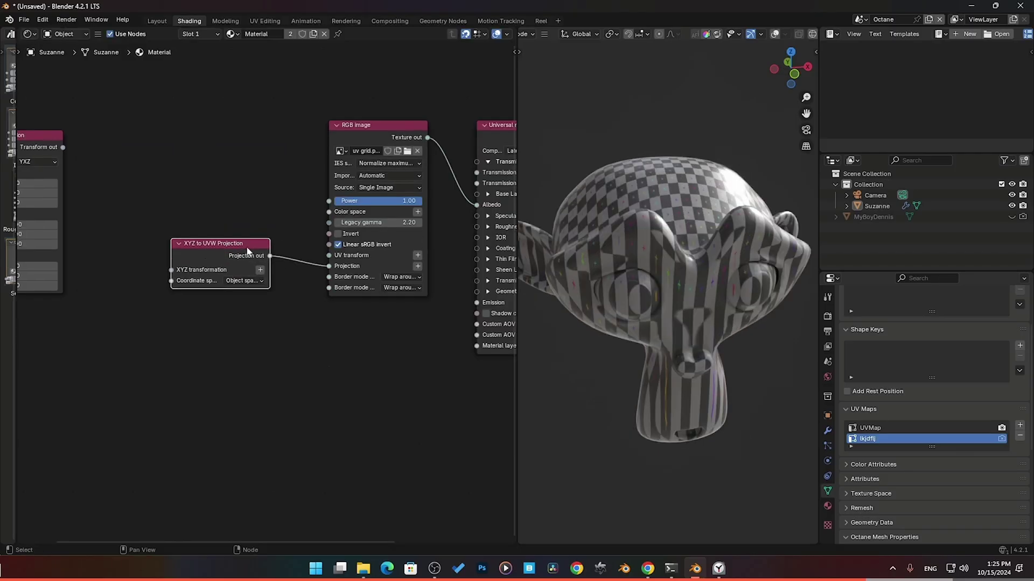
middle_drag(693, 295, 674, 280)
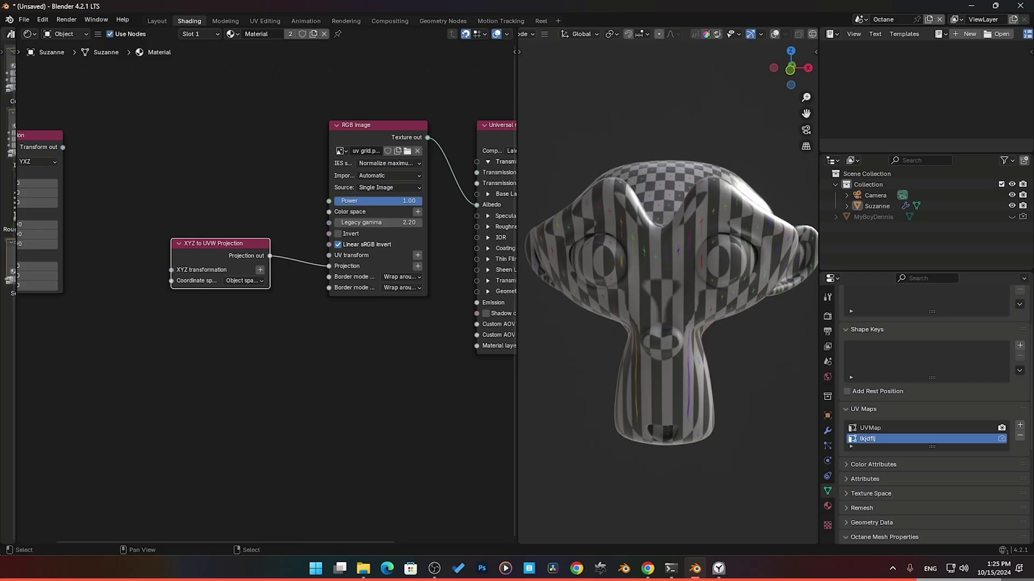
key(alt+Tab)
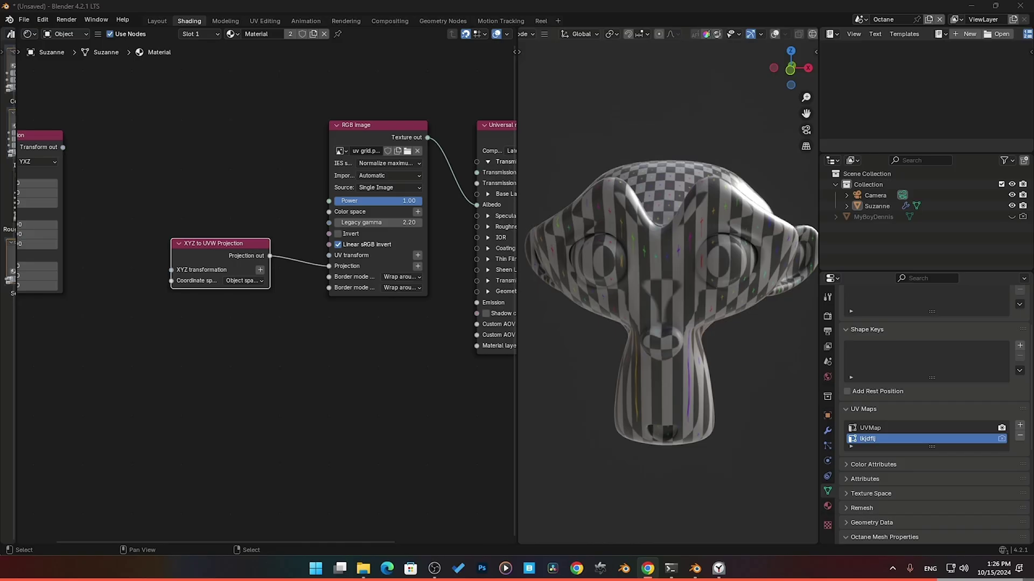
click(300, 399)
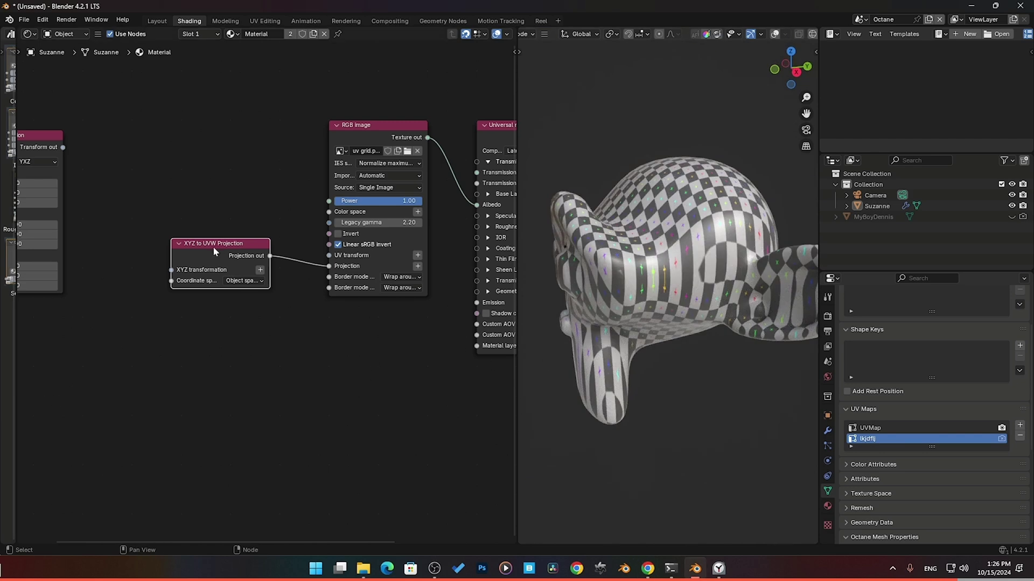
drag(225, 265, 202, 297)
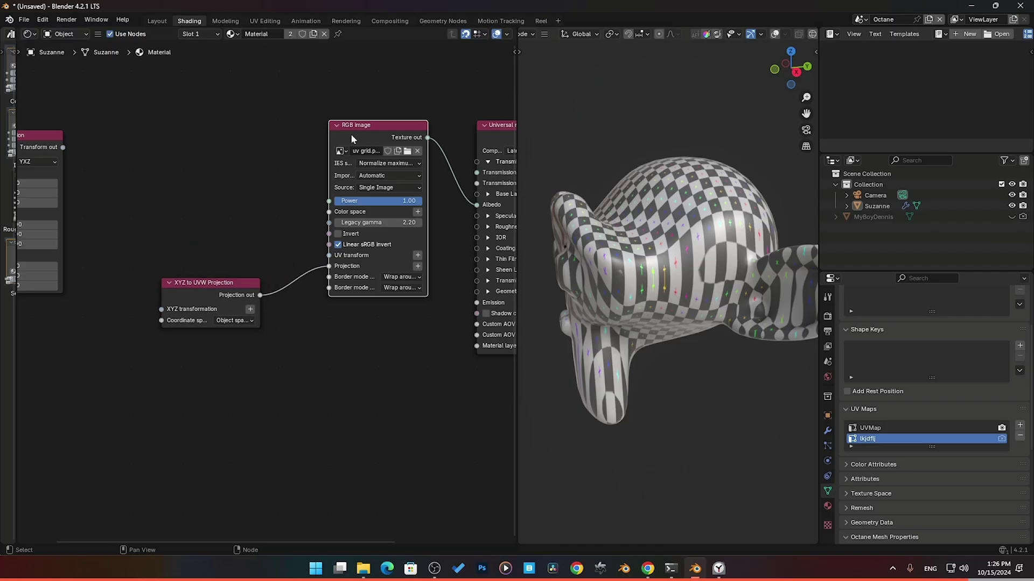
Replace the RGB image node with a procedural Noise texture wired into Albedo
click(352, 136)
key(x)
key(shift+a)
mouse_move(305, 243)
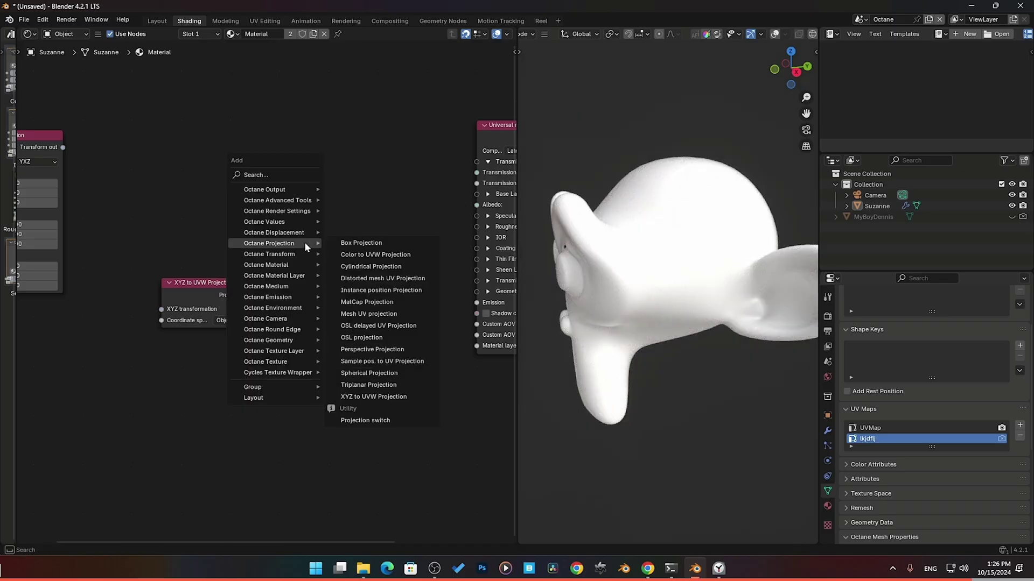
mouse_move(300, 362)
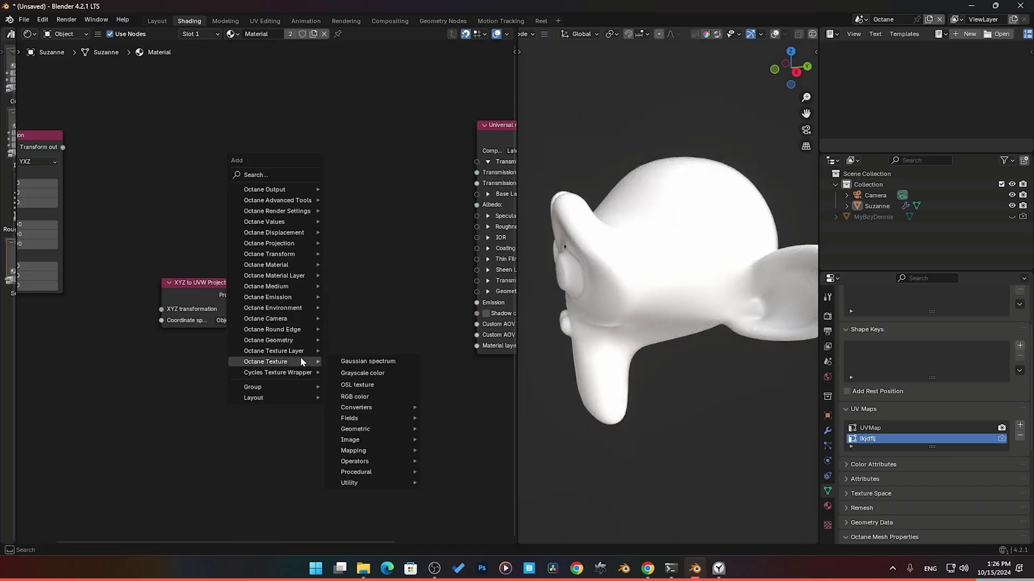
mouse_move(378, 474)
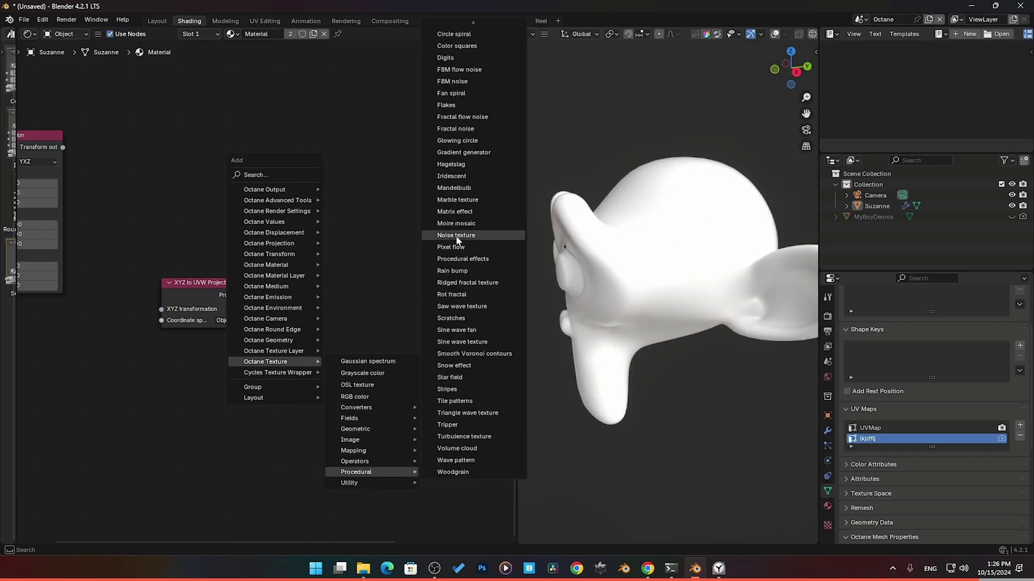
click(474, 233)
click(350, 197)
drag(350, 196, 405, 197)
Plug the XYZ to UVW Projection into the Noise texture's Projection input and tidy the layout
drag(180, 272, 288, 265)
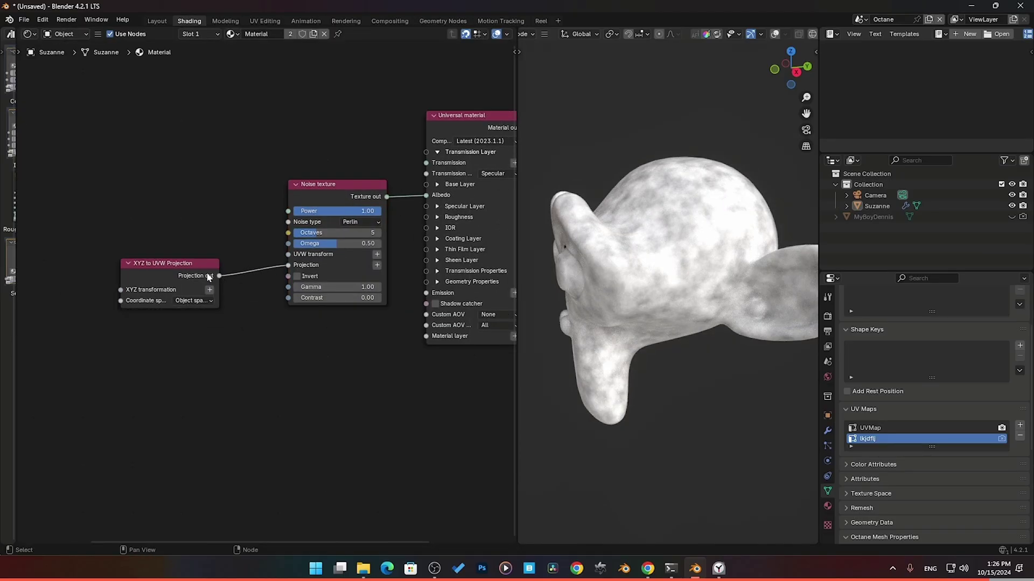
drag(189, 286, 219, 275)
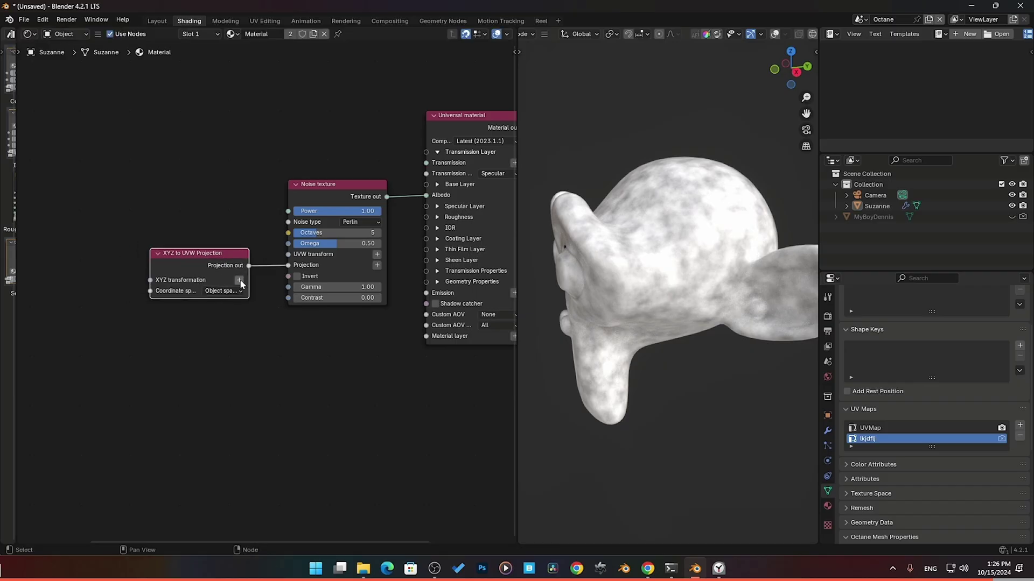
click(239, 280)
mouse_move(183, 296)
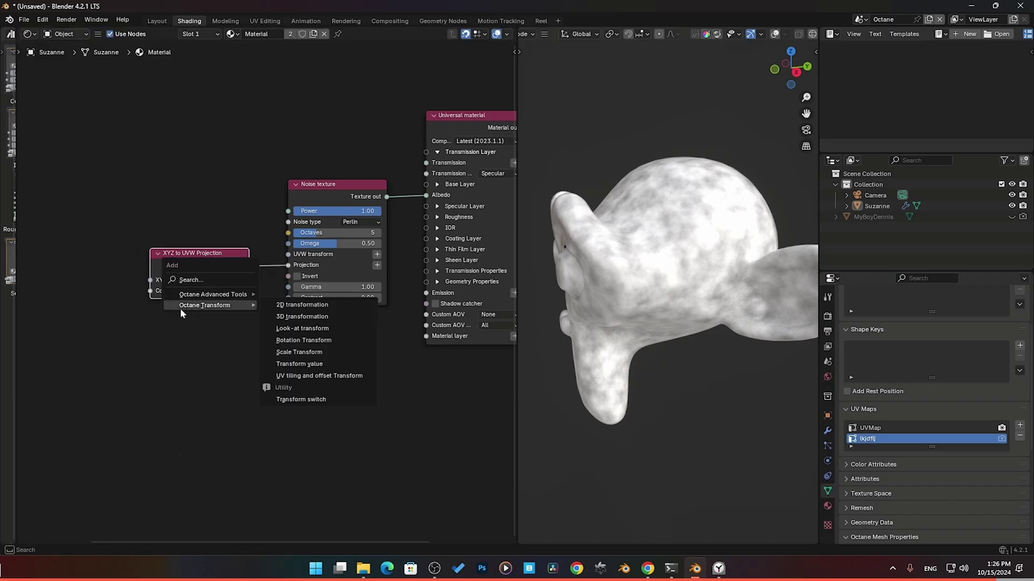
key(Escape)
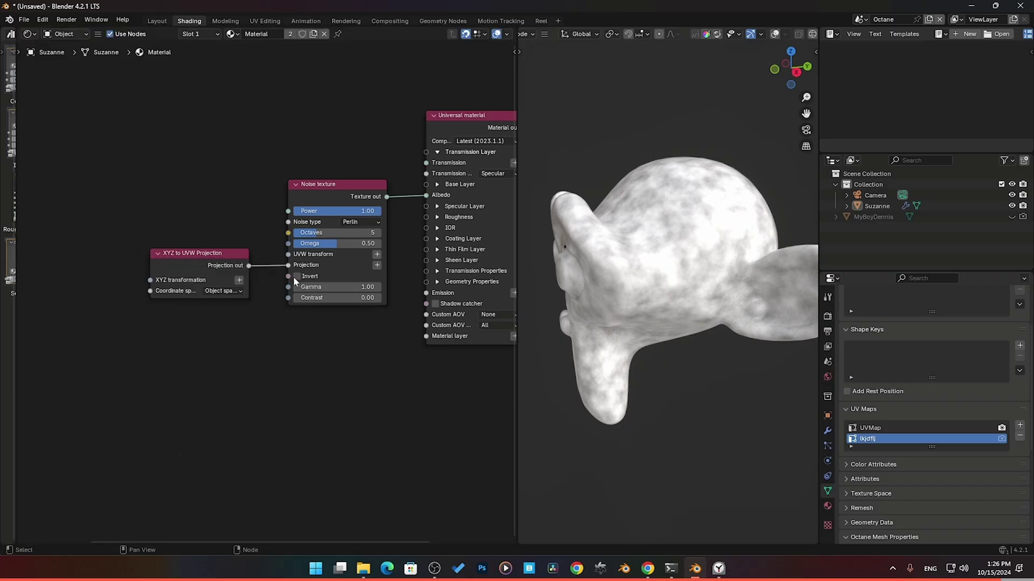
middle_drag(353, 334, 315, 344)
drag(181, 267, 156, 275)
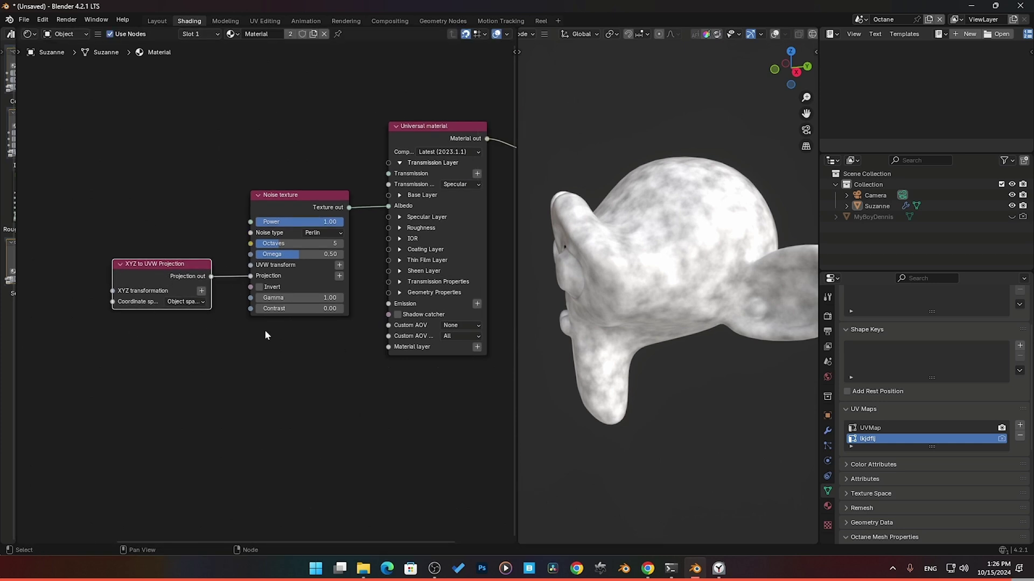
Delete the XYZ to UVW Projection node and move the Noise texture node up-right
middle_drag(293, 371, 274, 380)
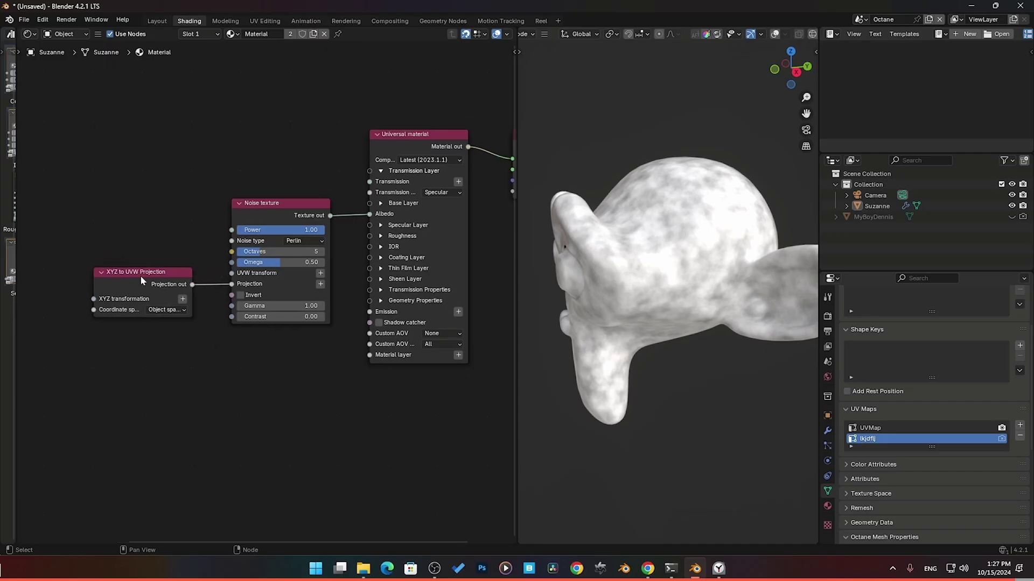
drag(107, 177, 276, 341)
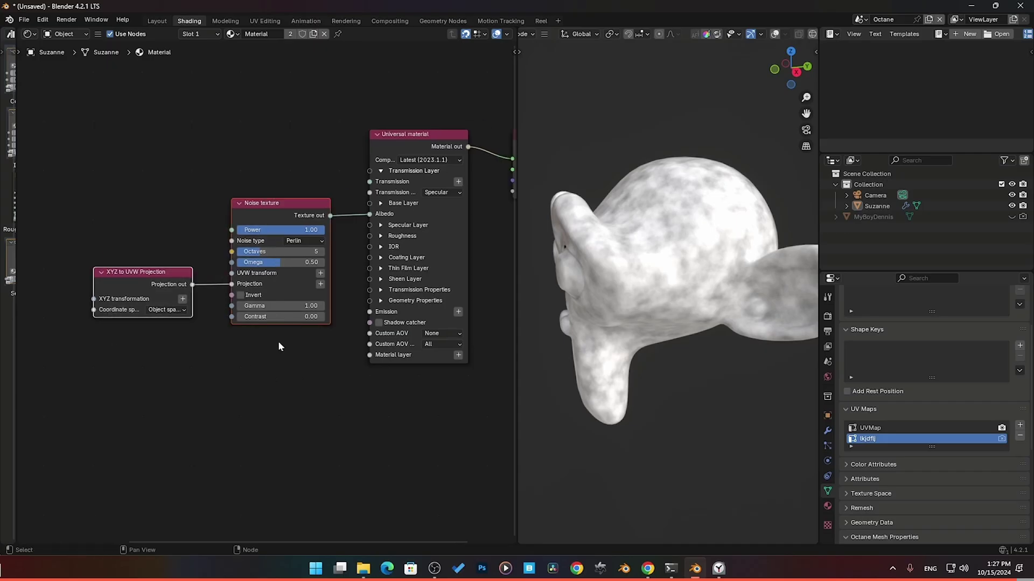
click(141, 273)
key(x)
click(308, 205)
drag(308, 202, 318, 183)
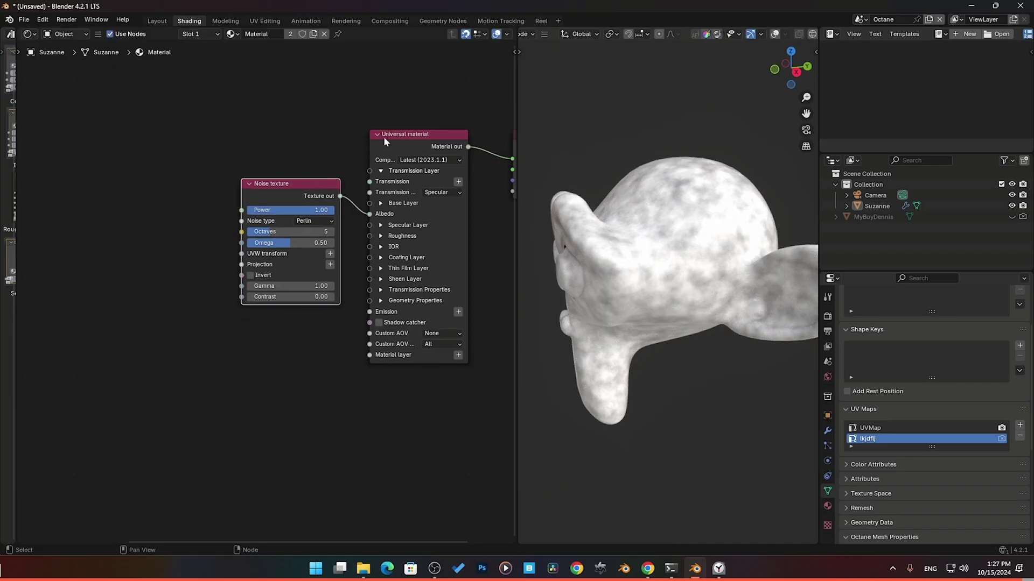
key(shift+a)
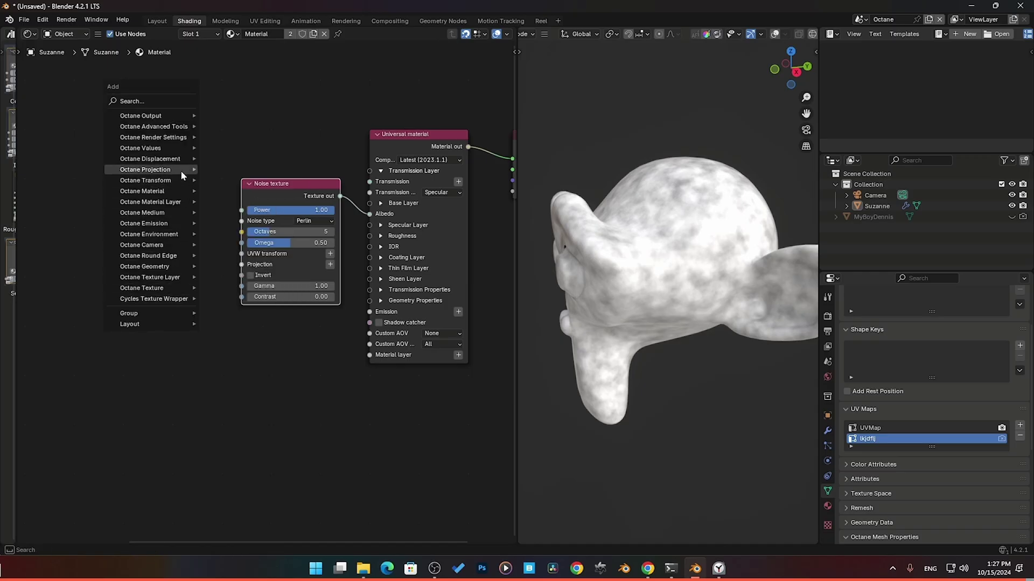
mouse_move(180, 170)
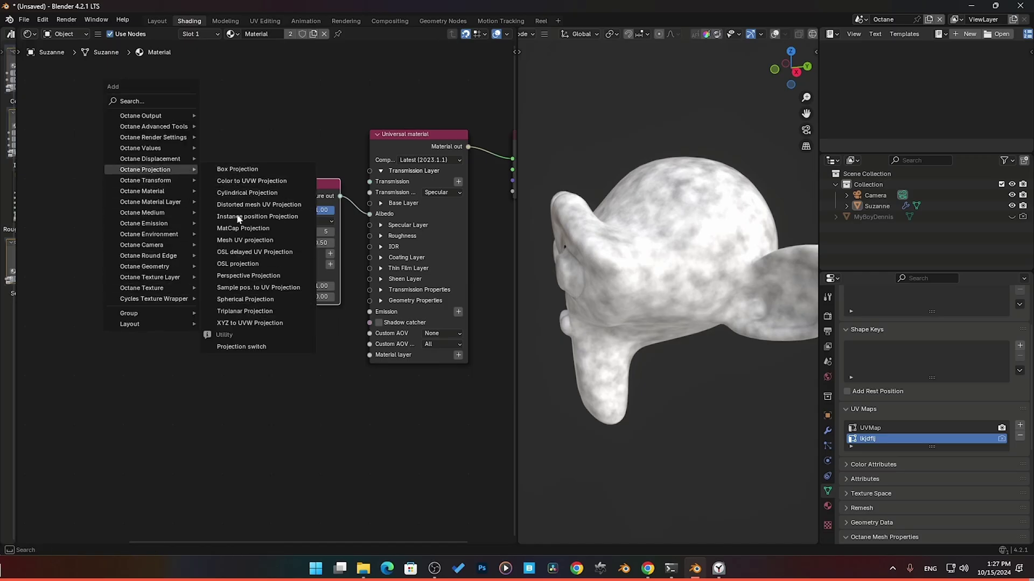